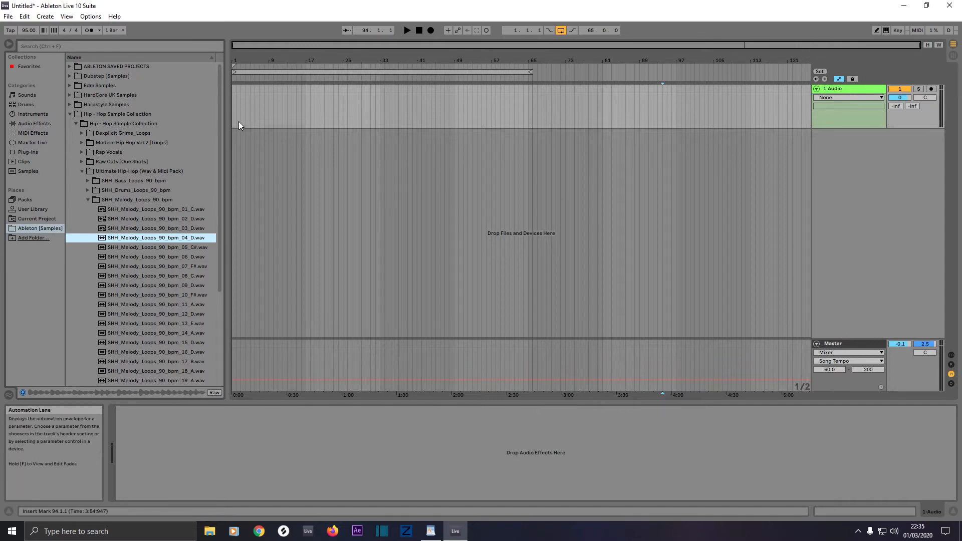
Insert a new MIDI track and delete the existing audio track
{"action": "left_click", "coordinate": [45, 17]}
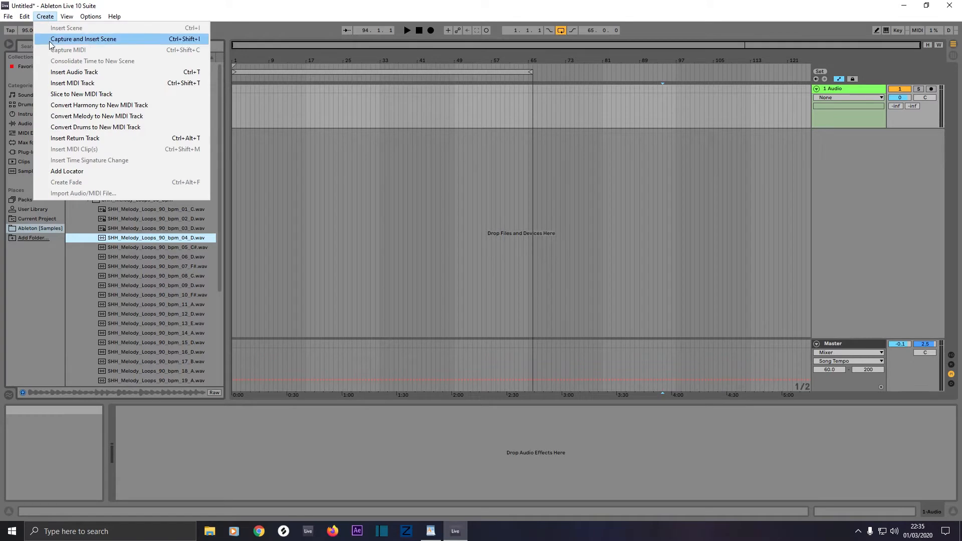
{"action": "left_click", "coordinate": [69, 84]}
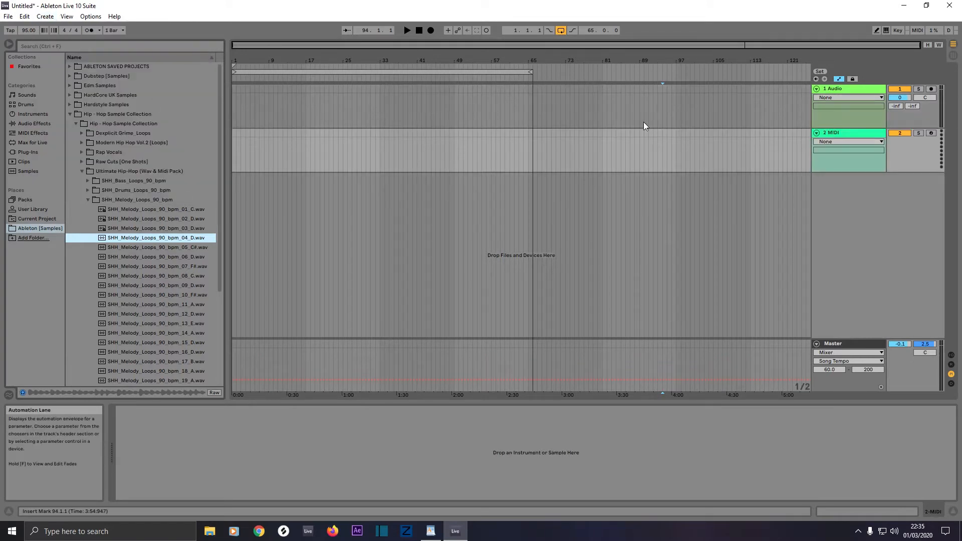
{"action": "left_click", "coordinate": [830, 91]}
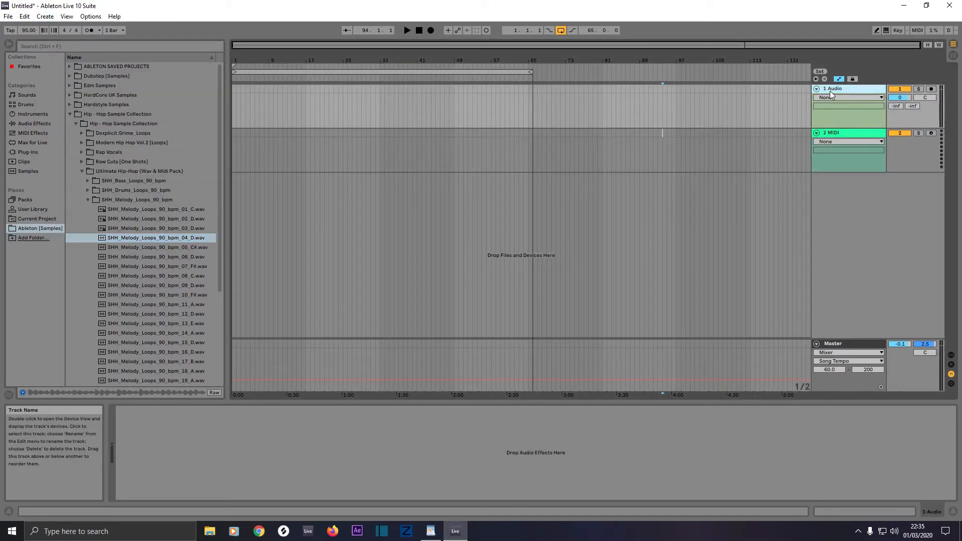
{"action": "key", "text": "Delete"}
Rename the MIDI track as Drums and set its colour to yellow
{"action": "right_click", "coordinate": [832, 91]}
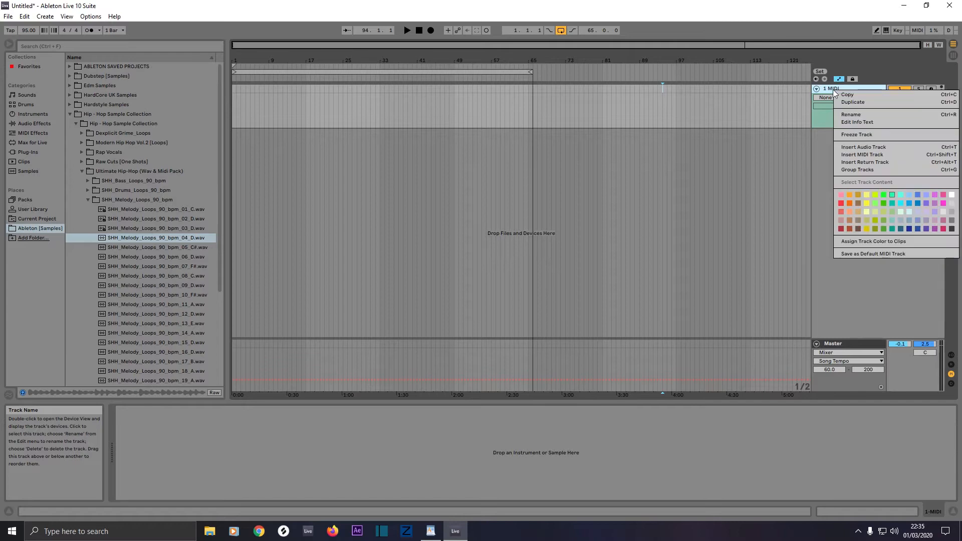
{"action": "left_click", "coordinate": [855, 116]}
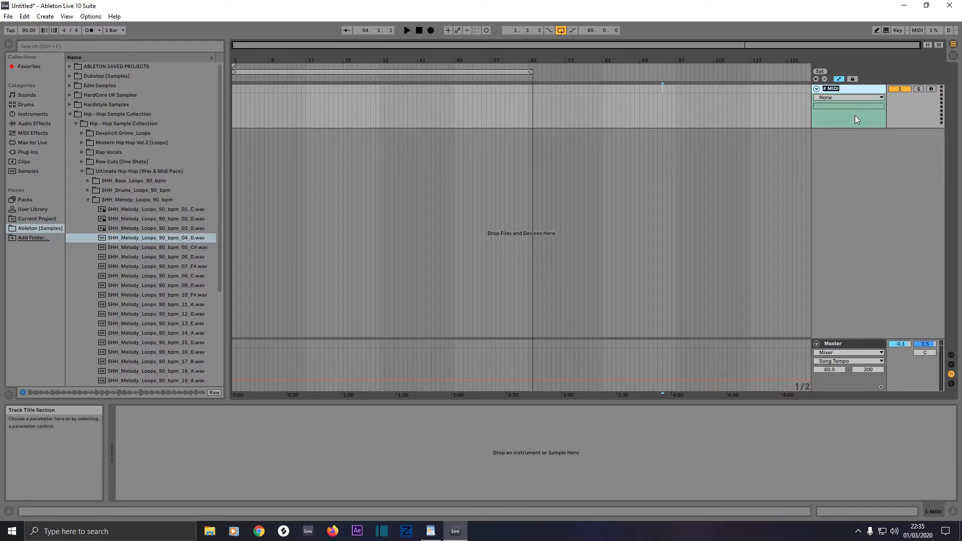
{"action": "type", "text": "Drums"}
{"action": "right_click", "coordinate": [844, 94]}
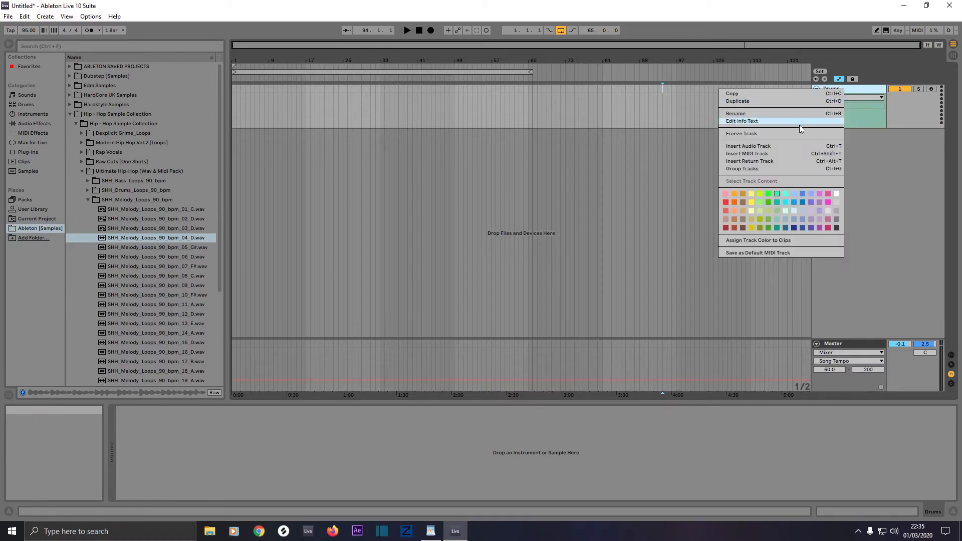
{"action": "left_click", "coordinate": [751, 194]}
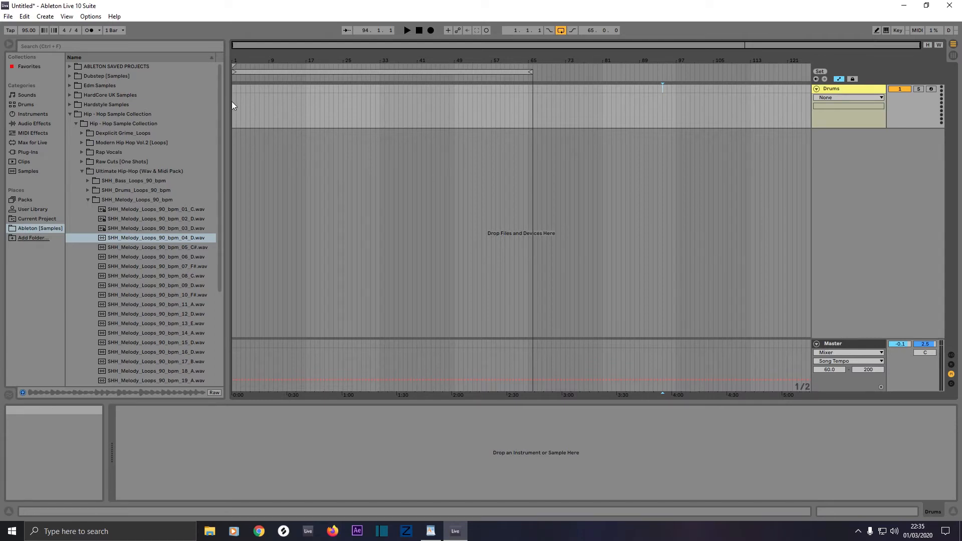
Insert an empty eight-bar MIDI clip on the Drums track, spanning bar 1 to bar 9
{"action": "left_click_drag", "start_coordinate": [232, 100], "coordinate": [269, 108]}
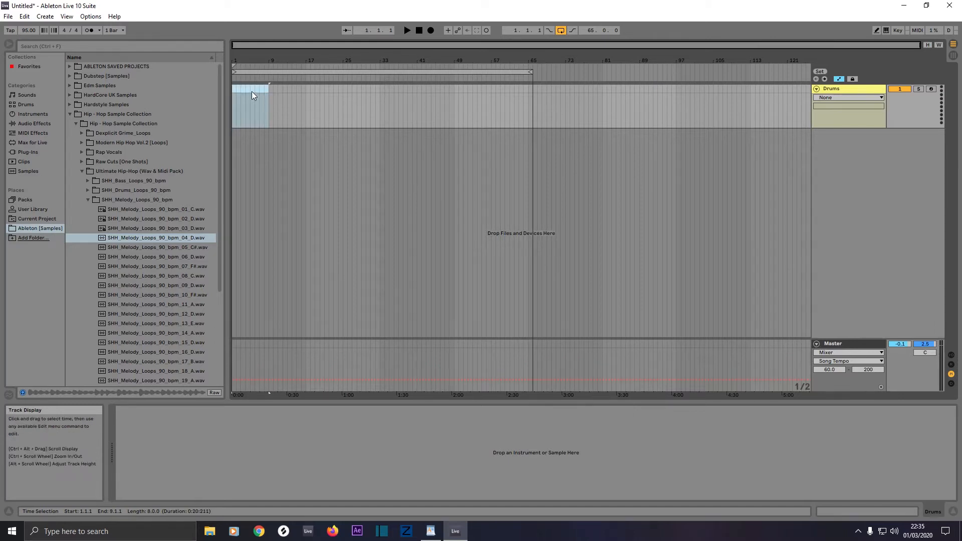
{"action": "right_click", "coordinate": [251, 91]}
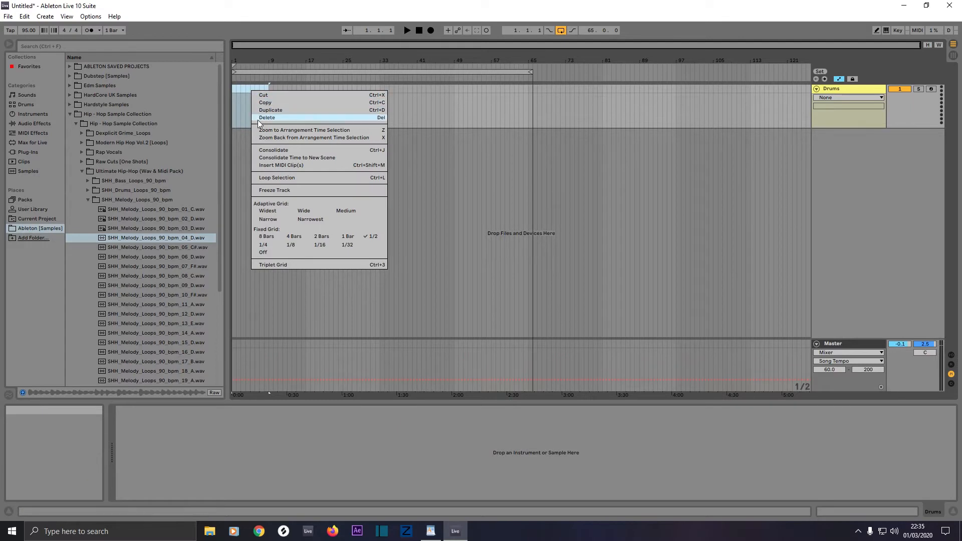
{"action": "left_click", "coordinate": [269, 165]}
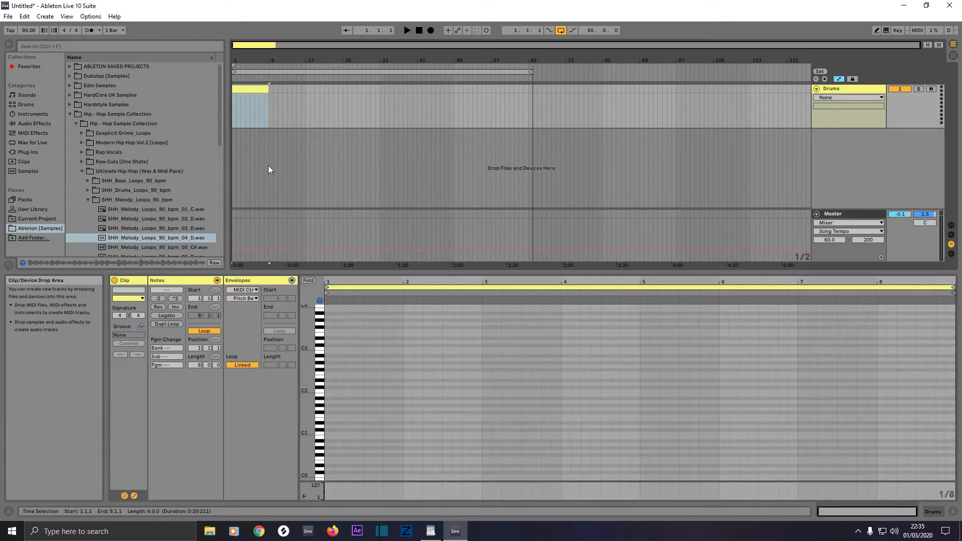
Set the arrangement loop to cover the eight-bar Drums clip
{"action": "key", "text": "plus"}
{"action": "key", "text": "plus"}
{"action": "key", "text": "plus"}
{"action": "key", "text": "plus"}
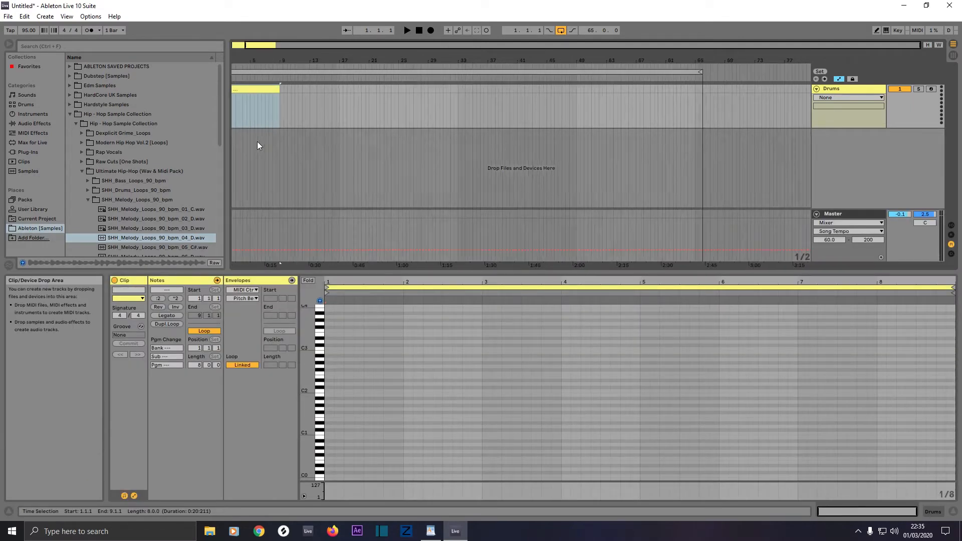
{"action": "left_click_drag", "start_coordinate": [346, 46], "coordinate": [219, 49]}
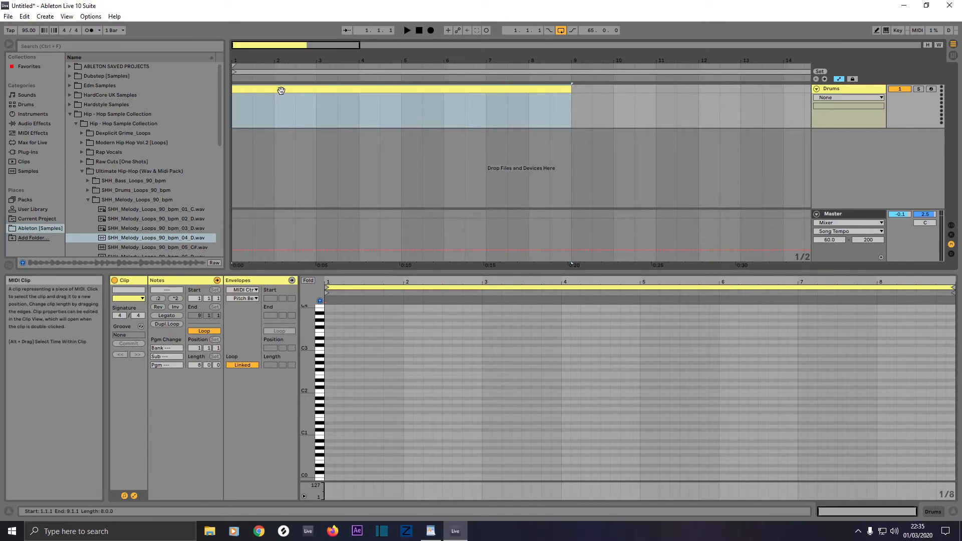
{"action": "key", "text": "ctrl+l"}
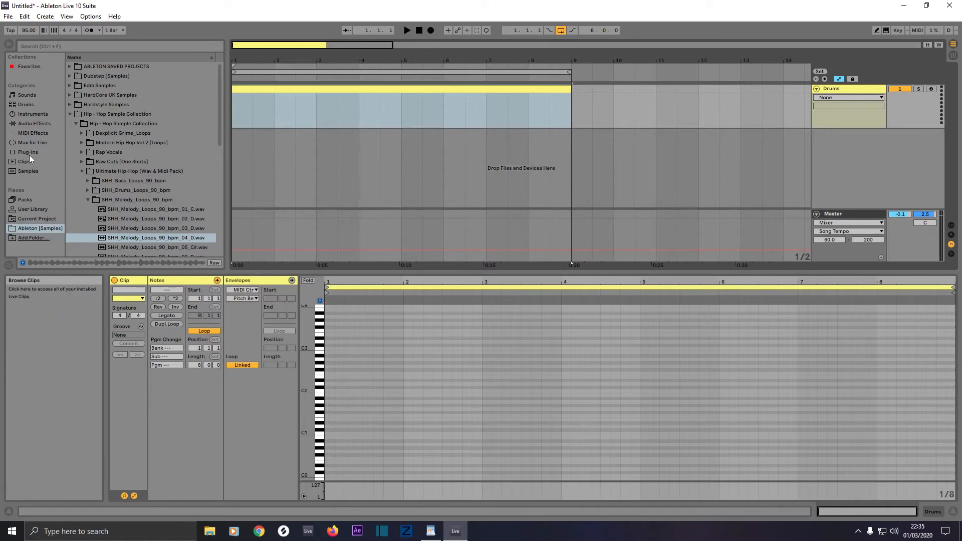
Load the Impulse instrument onto the Drums track
{"action": "left_click", "coordinate": [27, 115]}
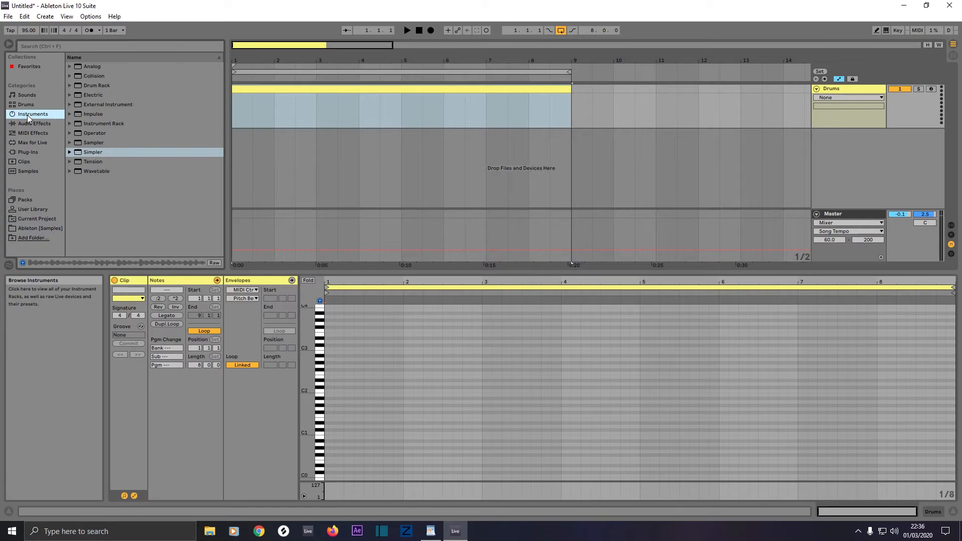
{"action": "left_click", "coordinate": [92, 113]}
{"action": "left_click_drag", "start_coordinate": [89, 114], "coordinate": [291, 109]}
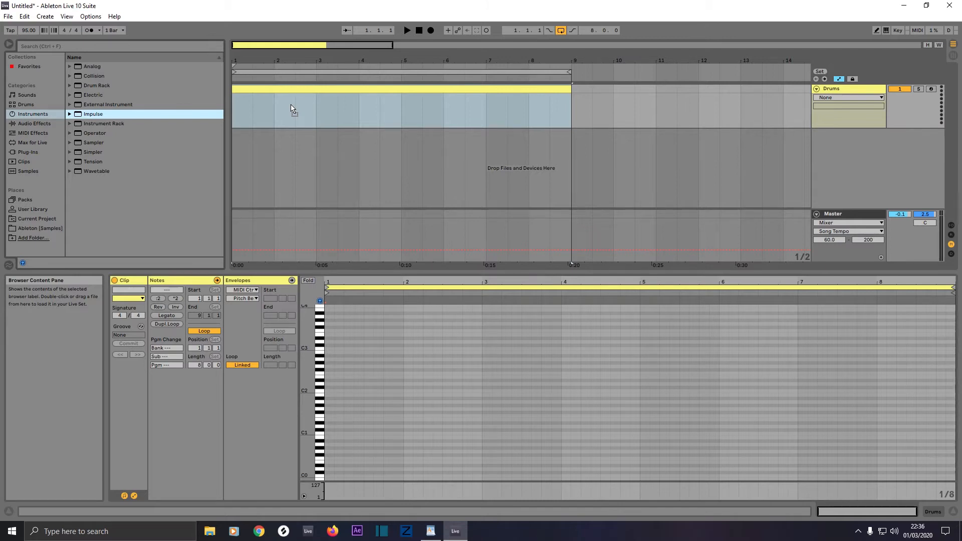
{"action": "left_click_drag", "start_coordinate": [291, 106], "coordinate": [291, 105]}
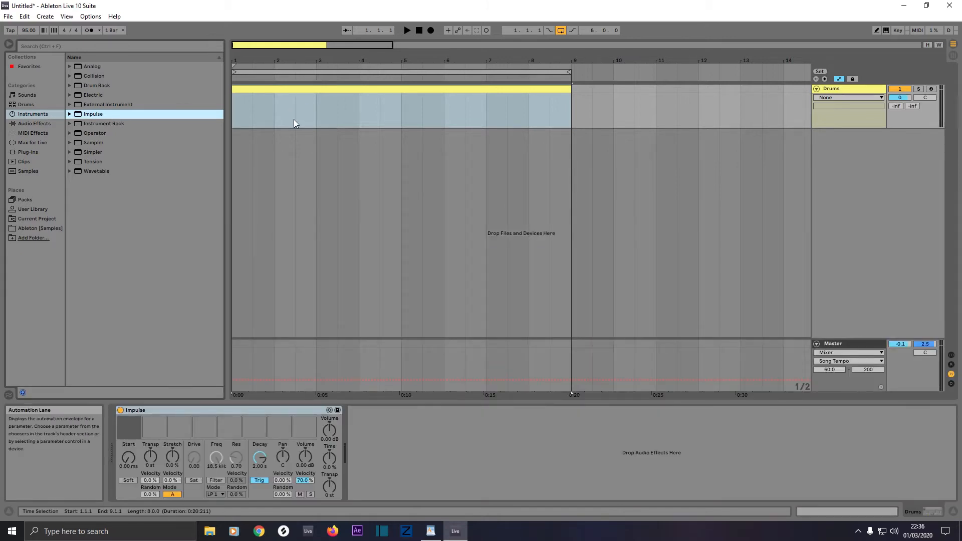
Browse the Ableton [Samples] place to the RawKik folder inside Raw Cuts [One Shots], Du7_Crate_Digger_95bpm_Bbm
{"action": "left_click", "coordinate": [29, 228]}
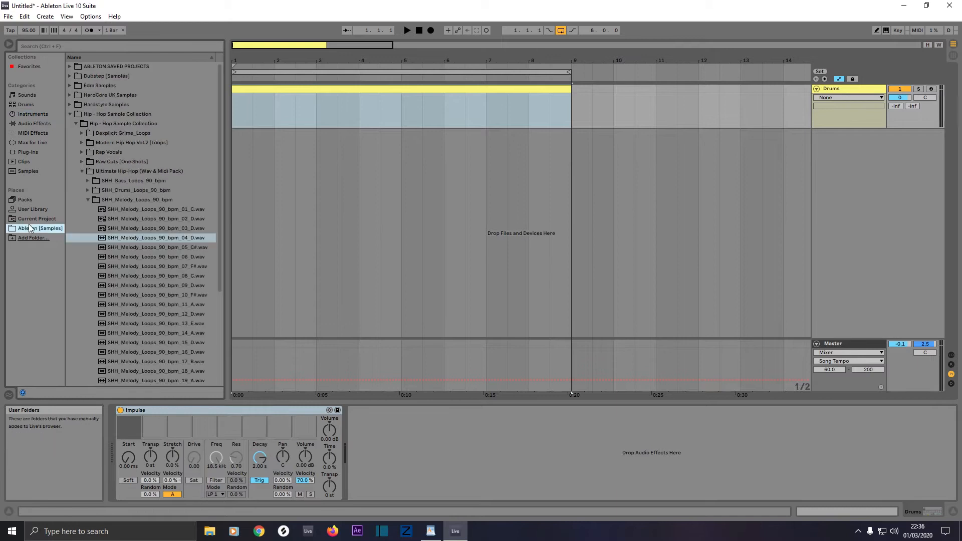
{"action": "left_click", "coordinate": [82, 171]}
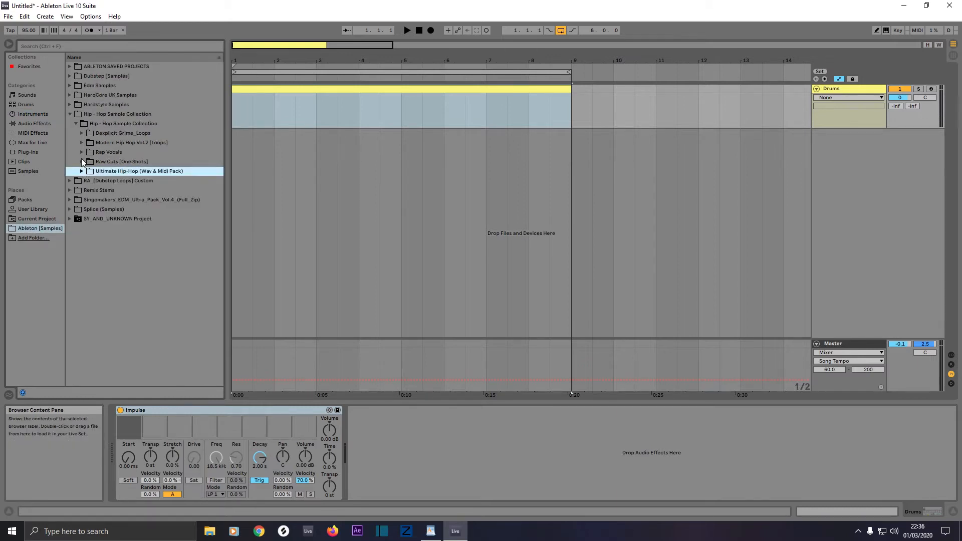
{"action": "left_click", "coordinate": [81, 161]}
{"action": "left_click", "coordinate": [94, 190]}
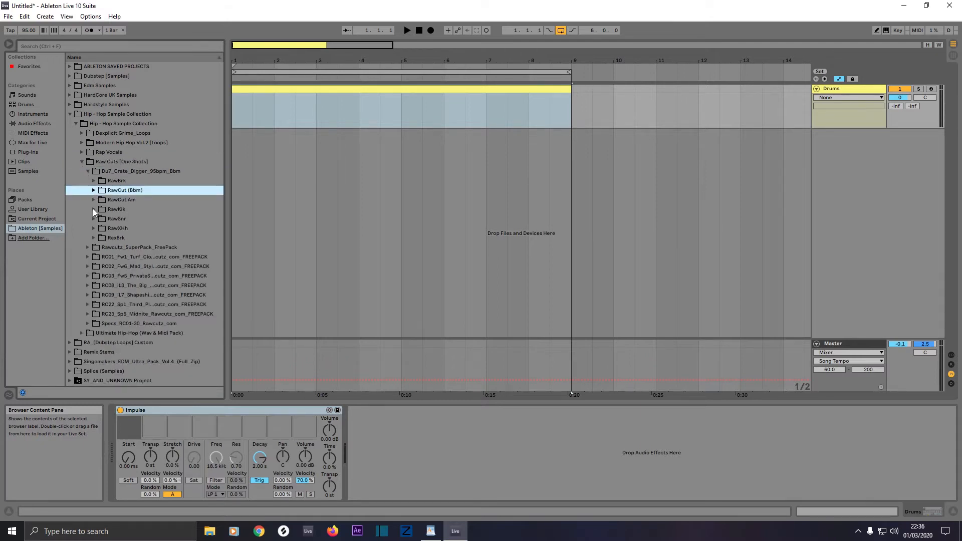
{"action": "left_click", "coordinate": [93, 209]}
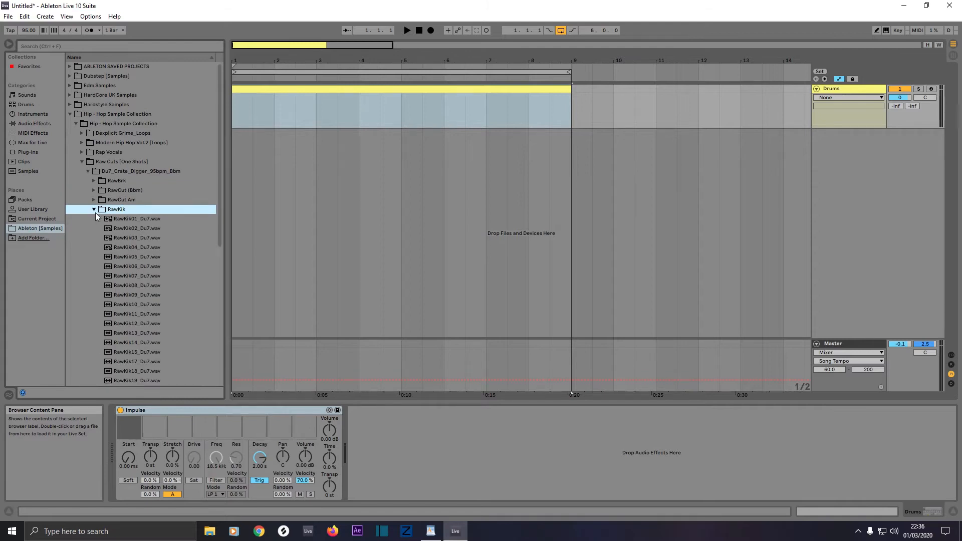
Audition the kick samples RawKik01 to RawKik10, load RawKik10_Du7.wav into Impulse's first slot and preview it
{"action": "left_click", "coordinate": [122, 219]}
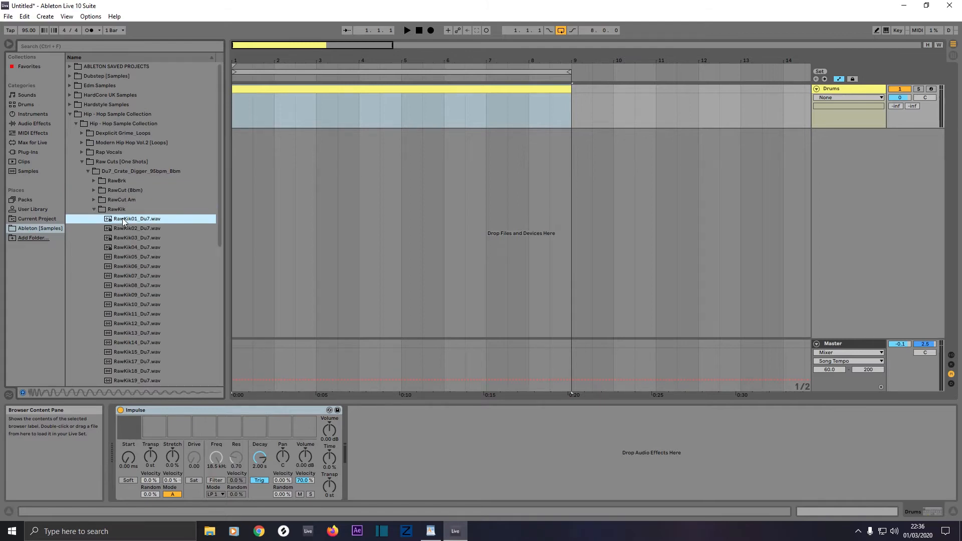
{"action": "left_click", "coordinate": [119, 228]}
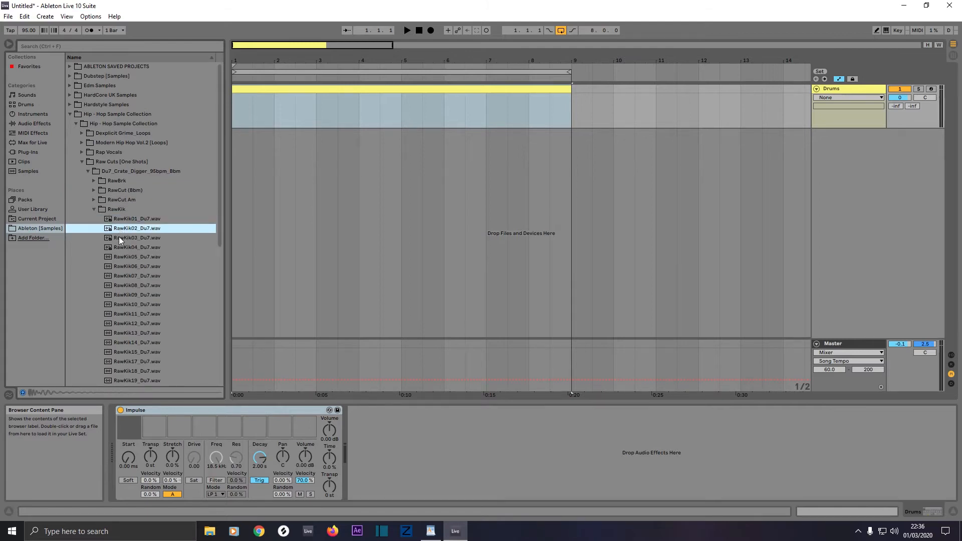
{"action": "left_click", "coordinate": [119, 237]}
{"action": "left_click", "coordinate": [119, 247]}
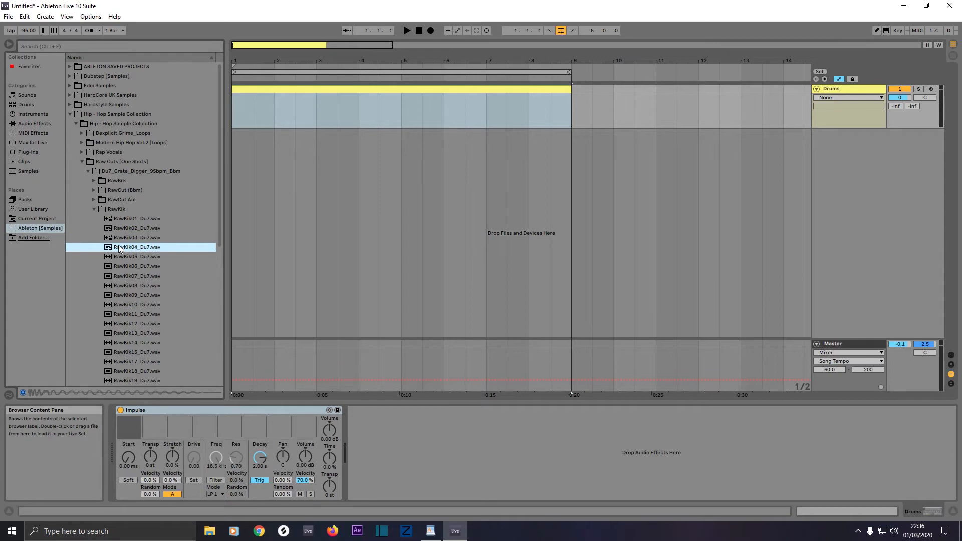
{"action": "left_click", "coordinate": [119, 257]}
{"action": "left_click", "coordinate": [119, 266]}
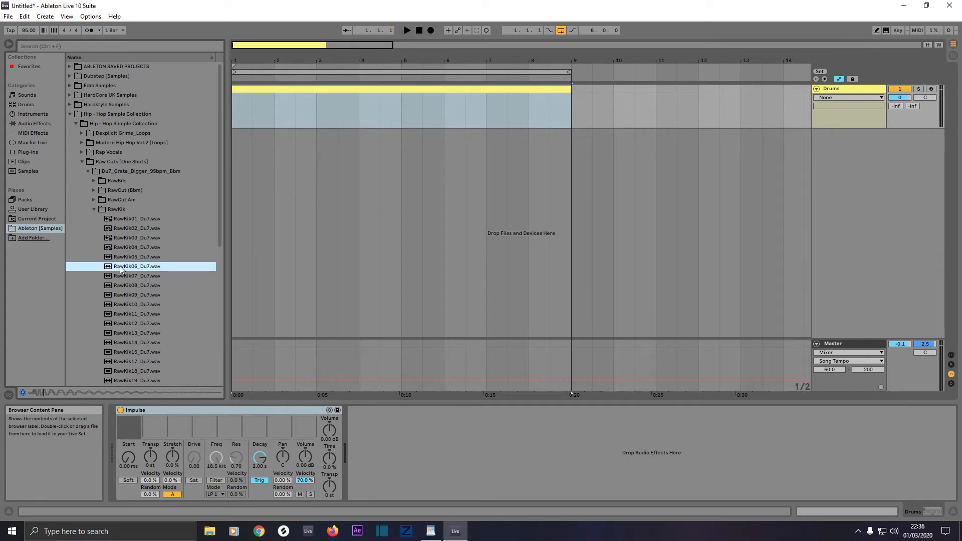
{"action": "left_click", "coordinate": [119, 276]}
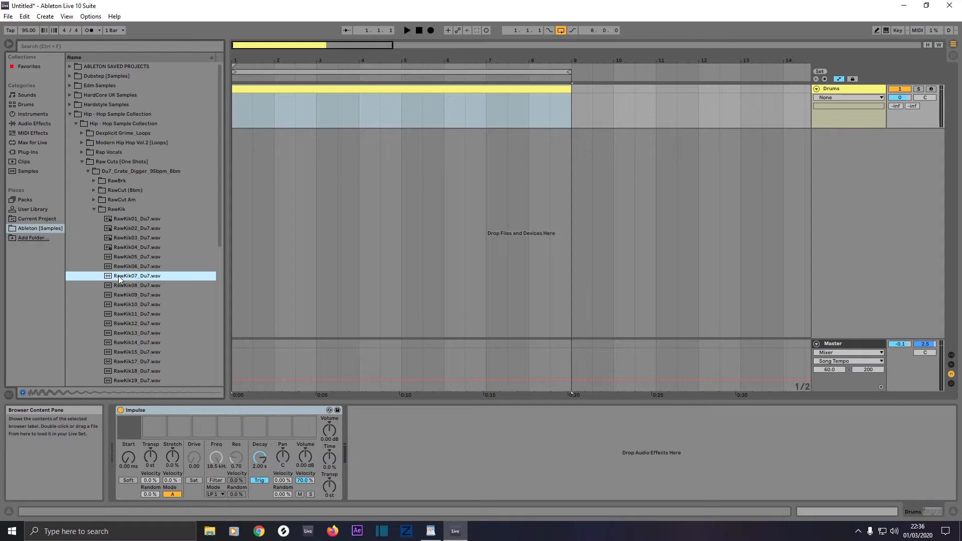
{"action": "left_click", "coordinate": [116, 284]}
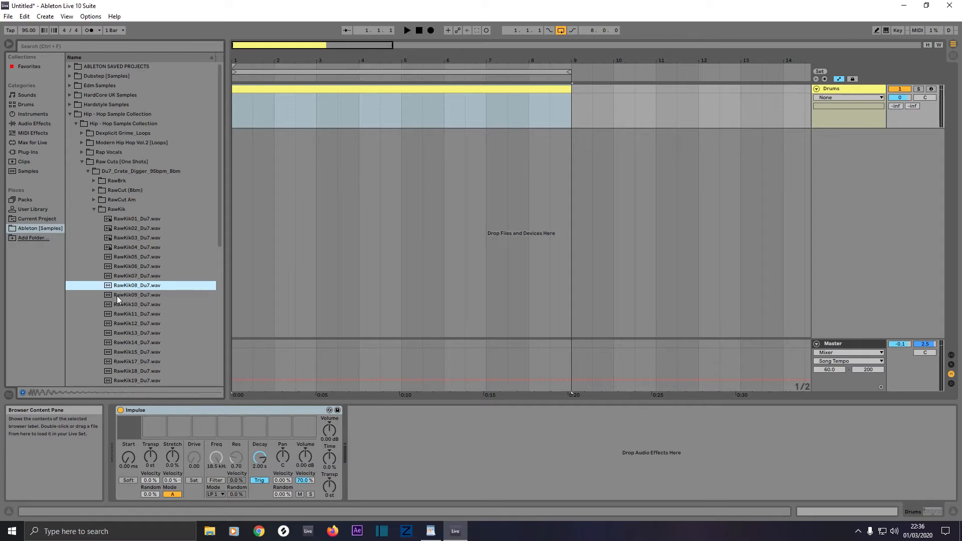
{"action": "left_click", "coordinate": [117, 295]}
{"action": "left_click", "coordinate": [119, 304]}
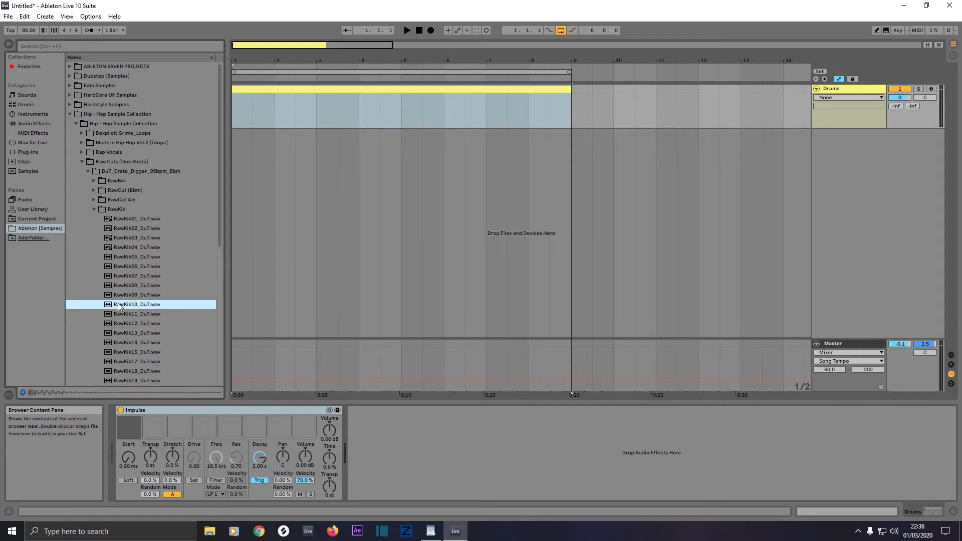
{"action": "left_click_drag", "start_coordinate": [119, 304], "coordinate": [129, 428]}
{"action": "left_click", "coordinate": [129, 420]}
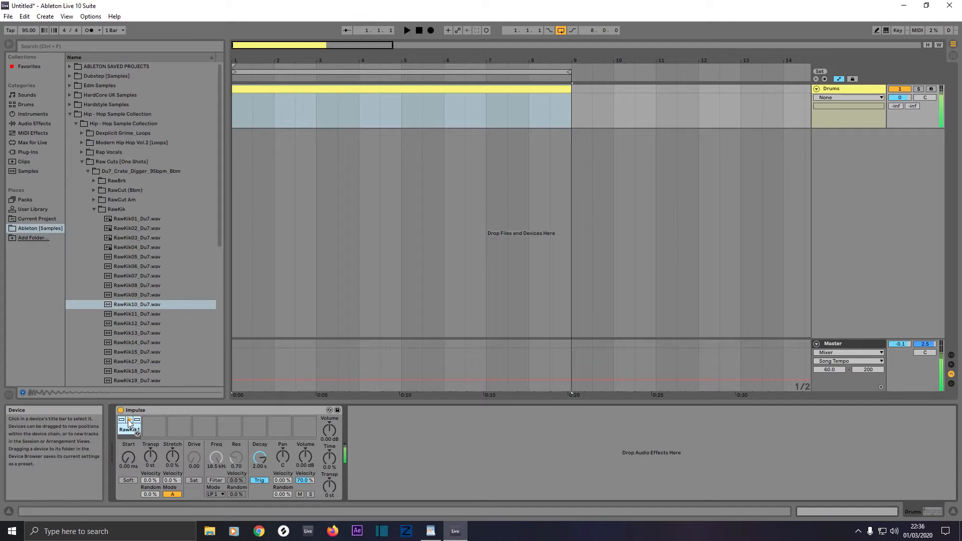
Set the kick slot's decay to 3.79 s and its volume to 0.00 dB, and preview the kick
{"action": "left_click", "coordinate": [260, 458]}
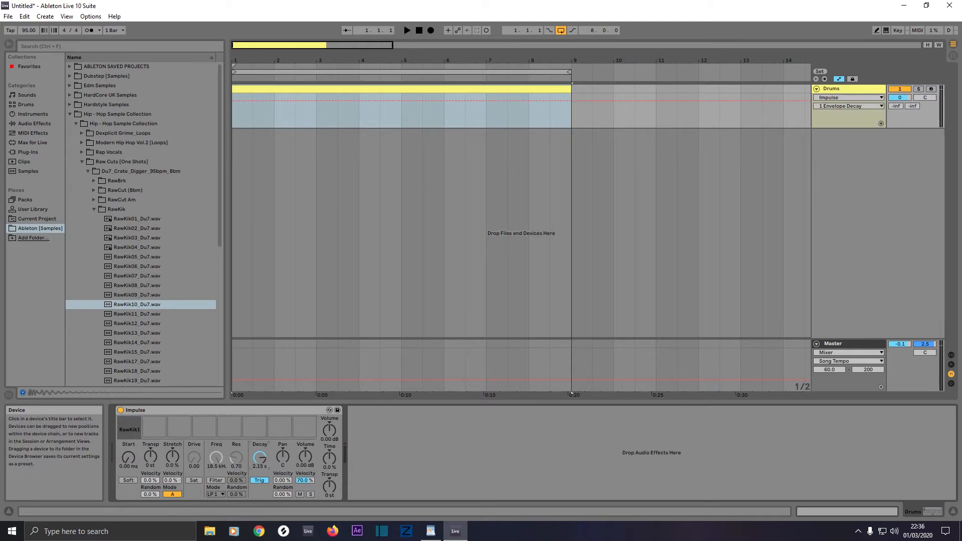
{"action": "left_click_drag", "start_coordinate": [260, 458], "coordinate": [260, 454]}
{"action": "left_click", "coordinate": [305, 456]}
{"action": "left_click_drag", "start_coordinate": [305, 455], "coordinate": [305, 453]}
{"action": "left_click", "coordinate": [130, 421]}
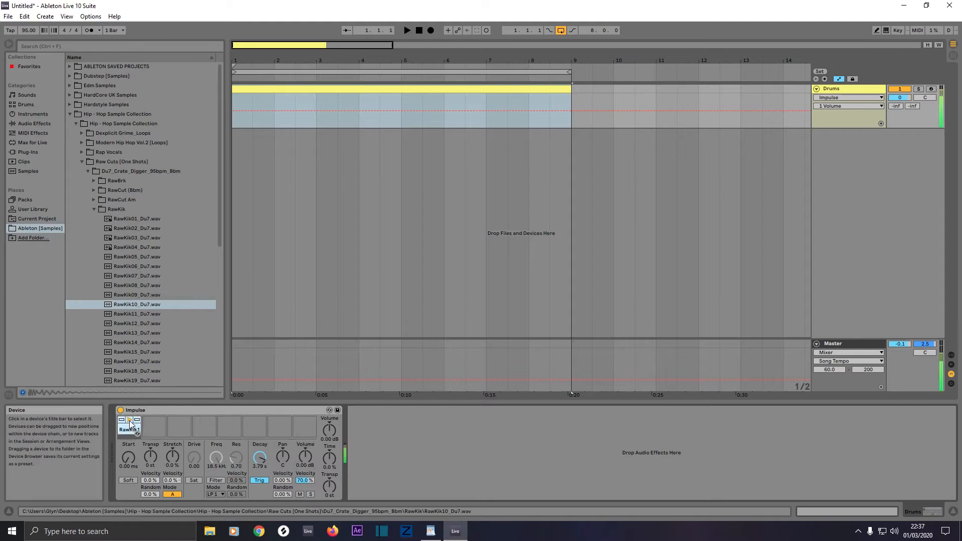
Load the snare sample RawSnr01_Du7.wav from the RawSnr folder into Impulse's second slot
{"action": "left_click", "coordinate": [92, 209]}
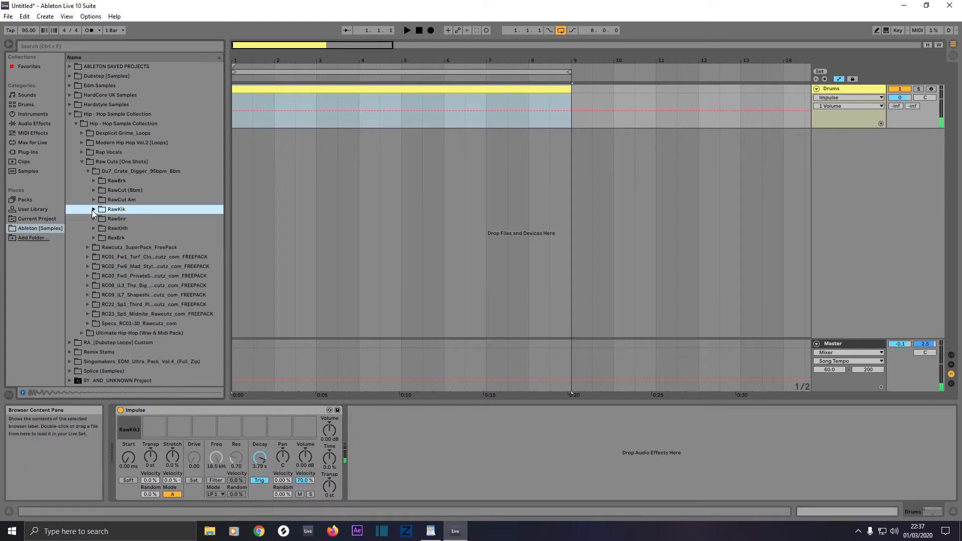
{"action": "left_click", "coordinate": [93, 218]}
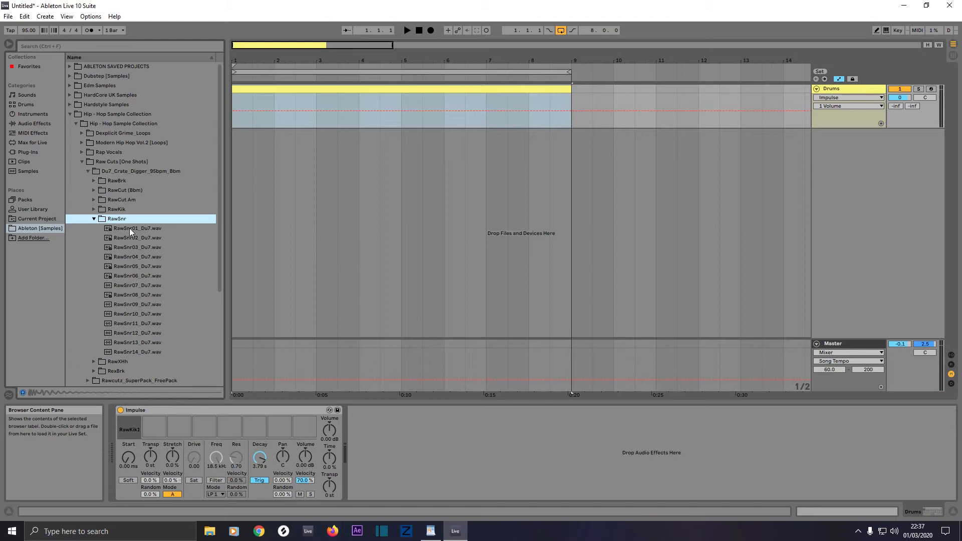
{"action": "left_click", "coordinate": [129, 228]}
{"action": "left_click_drag", "start_coordinate": [128, 228], "coordinate": [148, 427]}
Set the snare slot's decay to 5.40 s, preview the snare and set its volume to 5.66 dB
{"action": "left_click_drag", "start_coordinate": [259, 457], "coordinate": [260, 426]}
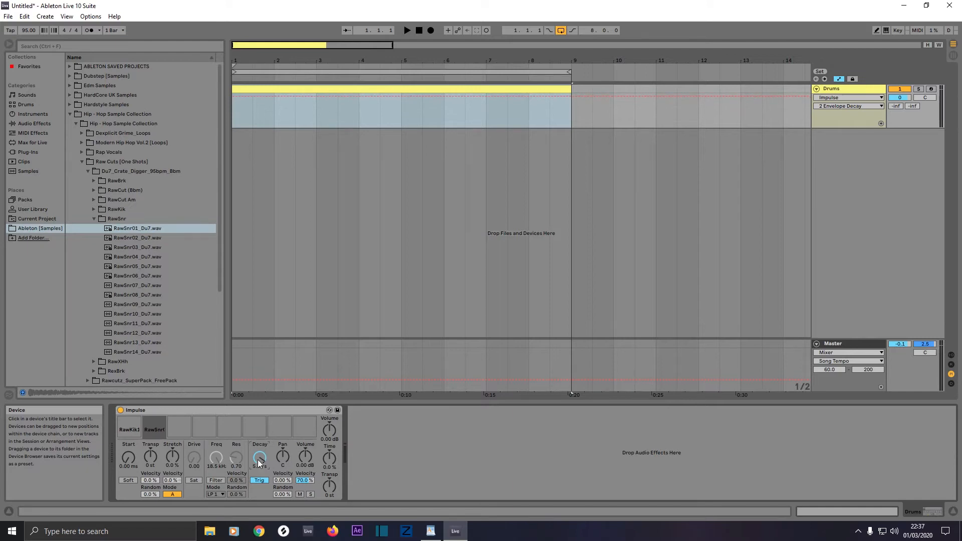
{"action": "left_click", "coordinate": [152, 421]}
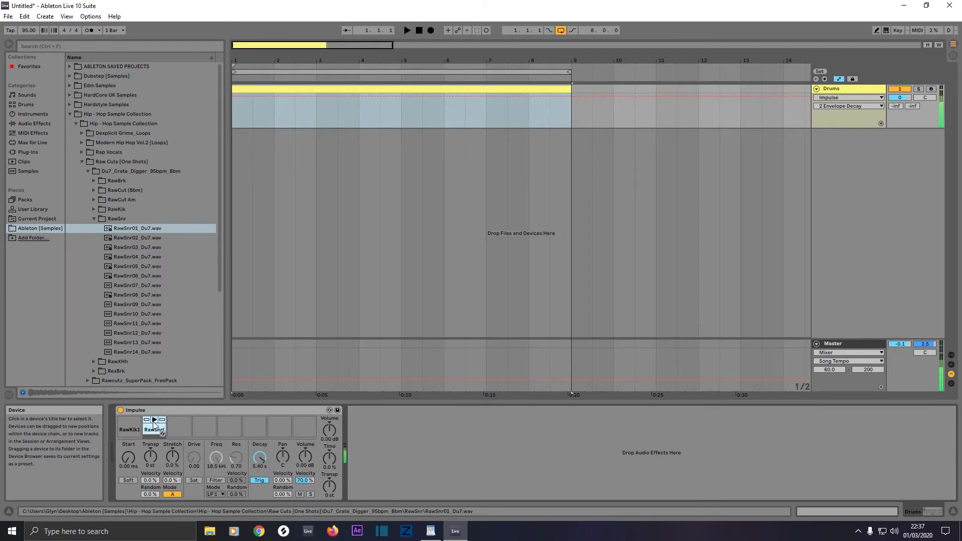
{"action": "left_click_drag", "start_coordinate": [306, 462], "coordinate": [306, 451]}
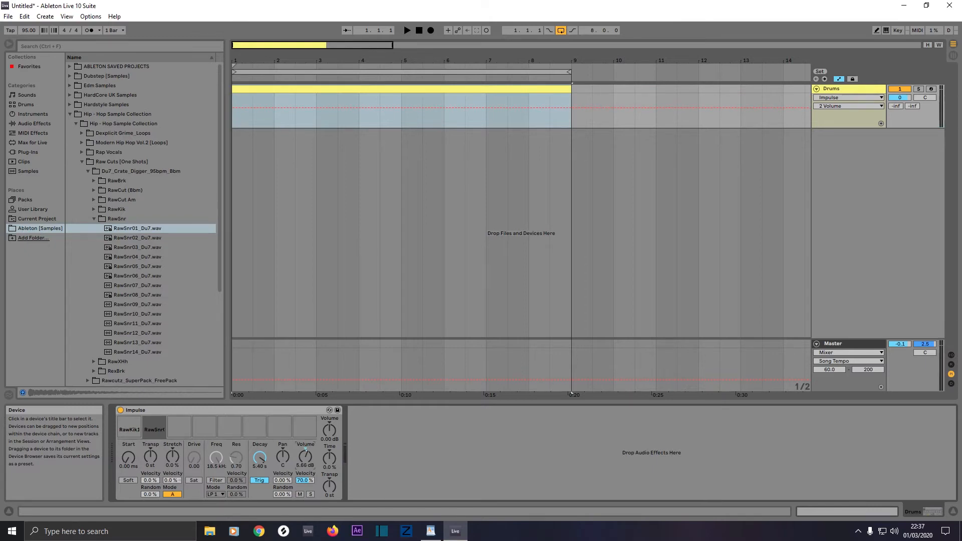
Set the snare slot's volume to 6.00 dB, preview the snare and collapse the RawSnr folder
{"action": "left_click_drag", "start_coordinate": [303, 464], "coordinate": [303, 460]}
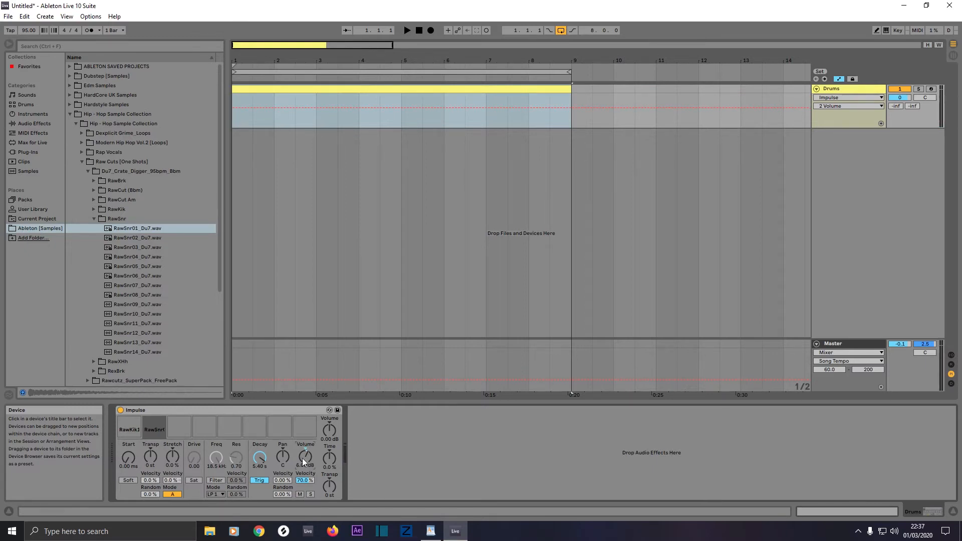
{"action": "left_click", "coordinate": [155, 420]}
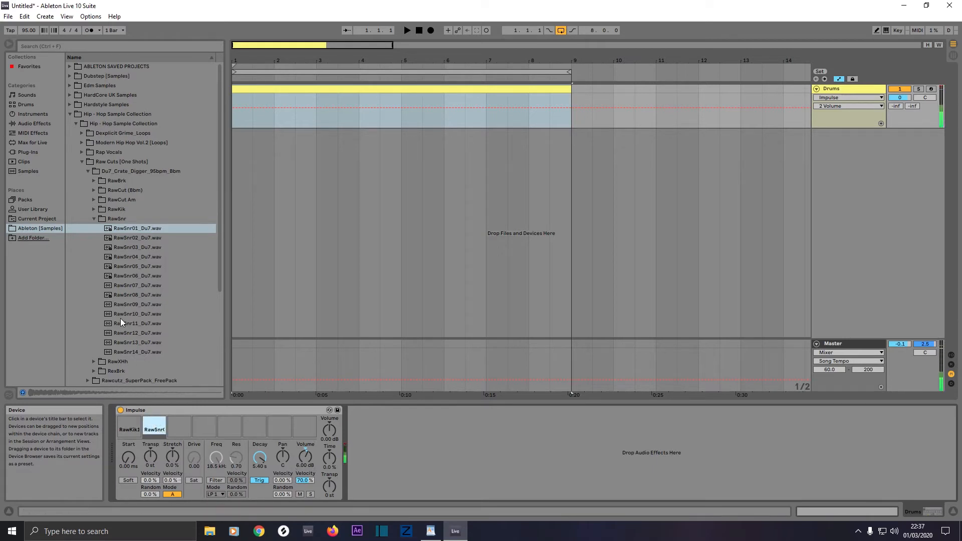
{"action": "left_click", "coordinate": [94, 218]}
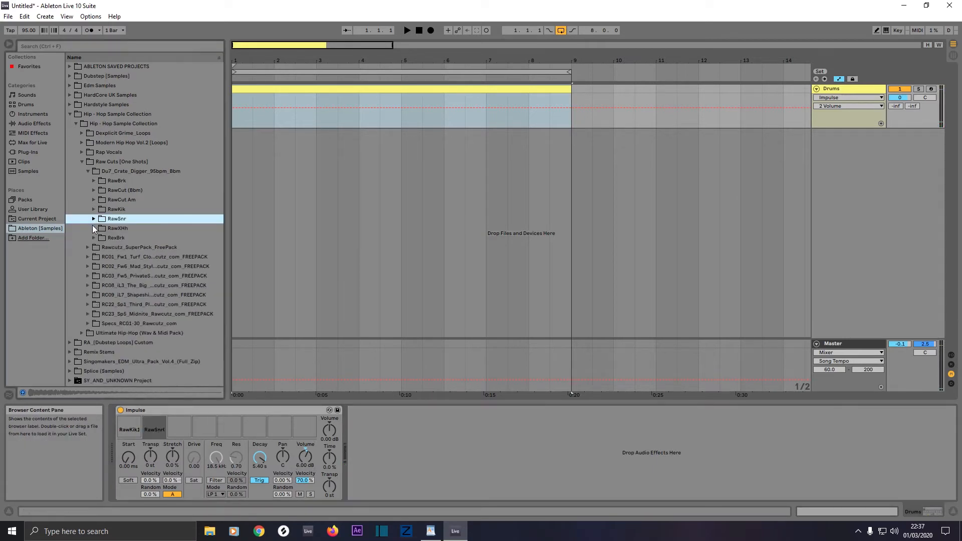
Audition the hi-hat samples RawXHh01 to RawXHh03 from the RawXHh folder and load RawXHh03_Du7.wav into Impulse's third slot
{"action": "left_click", "coordinate": [93, 229]}
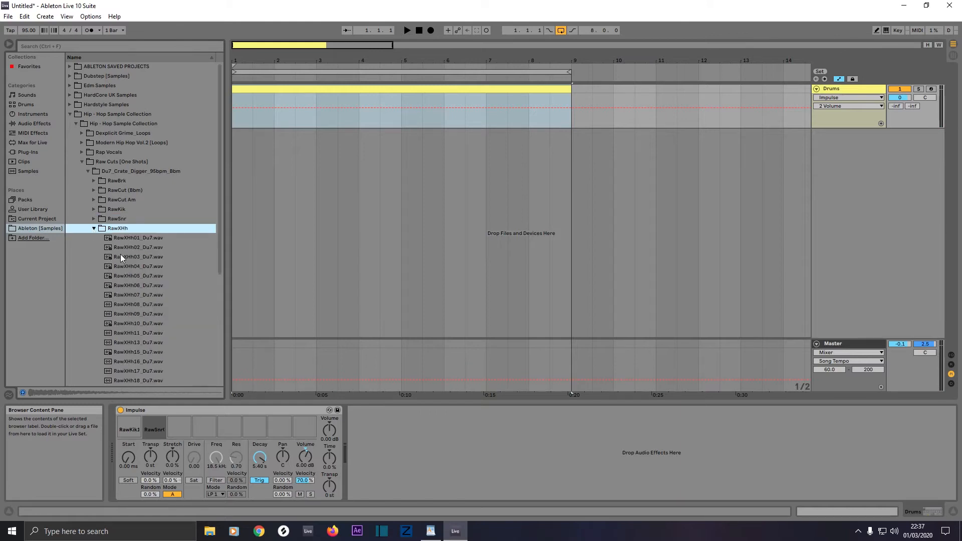
{"action": "left_click", "coordinate": [133, 238]}
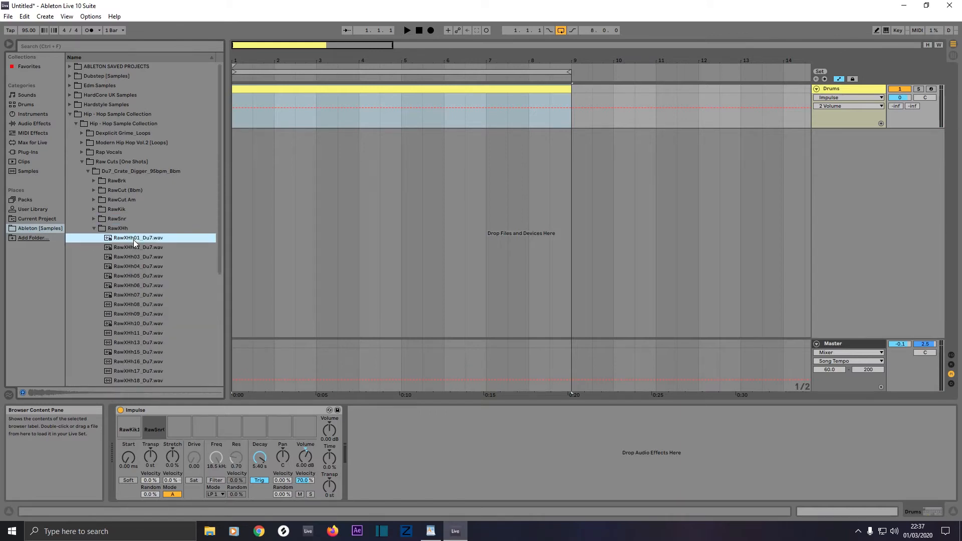
{"action": "left_click", "coordinate": [133, 245]}
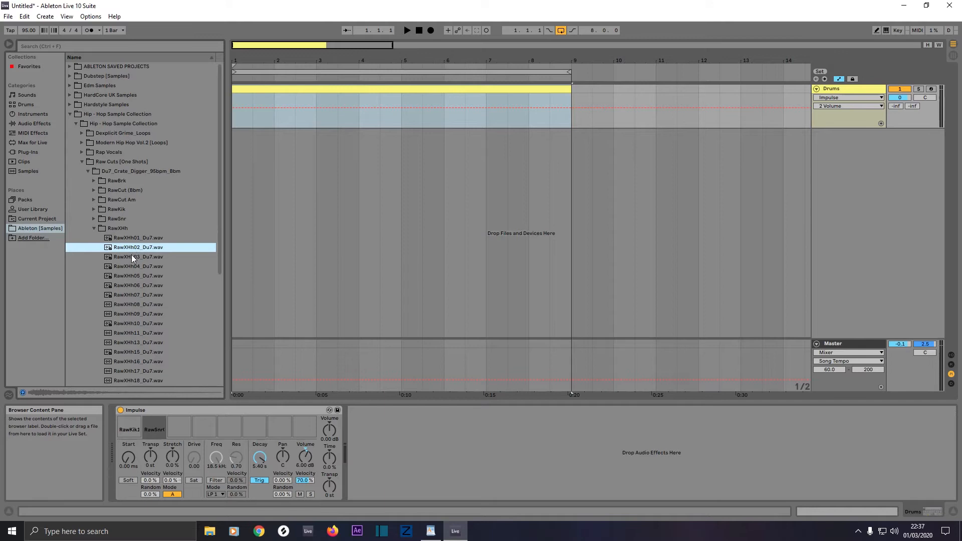
{"action": "left_click", "coordinate": [132, 257]}
{"action": "left_click_drag", "start_coordinate": [132, 258], "coordinate": [180, 429]}
Set the hi-hat slot's decay to 7.09 s, preview the hi-hat and set its volume to 7.49 dB
{"action": "left_click_drag", "start_coordinate": [260, 466], "coordinate": [259, 434]}
{"action": "left_click", "coordinate": [180, 421]}
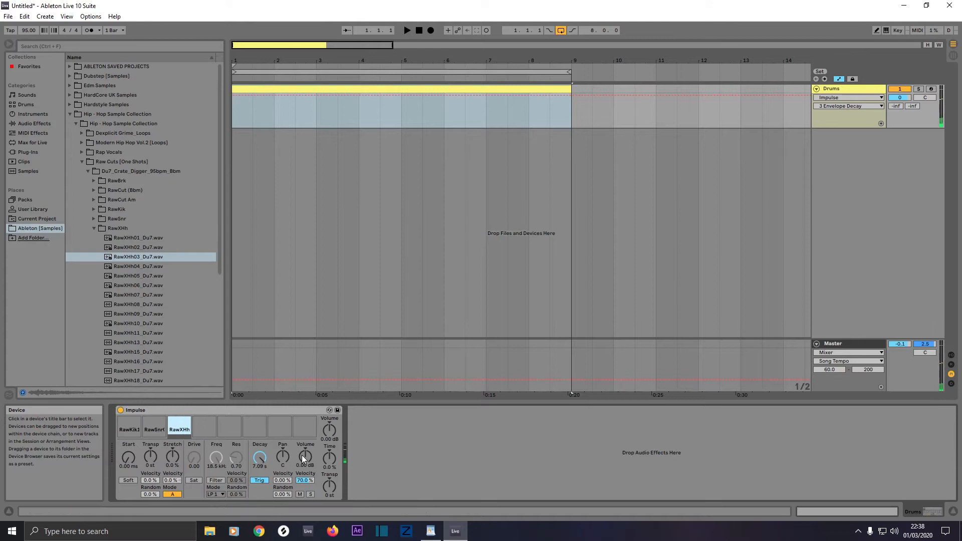
{"action": "left_click_drag", "start_coordinate": [305, 456], "coordinate": [305, 451]}
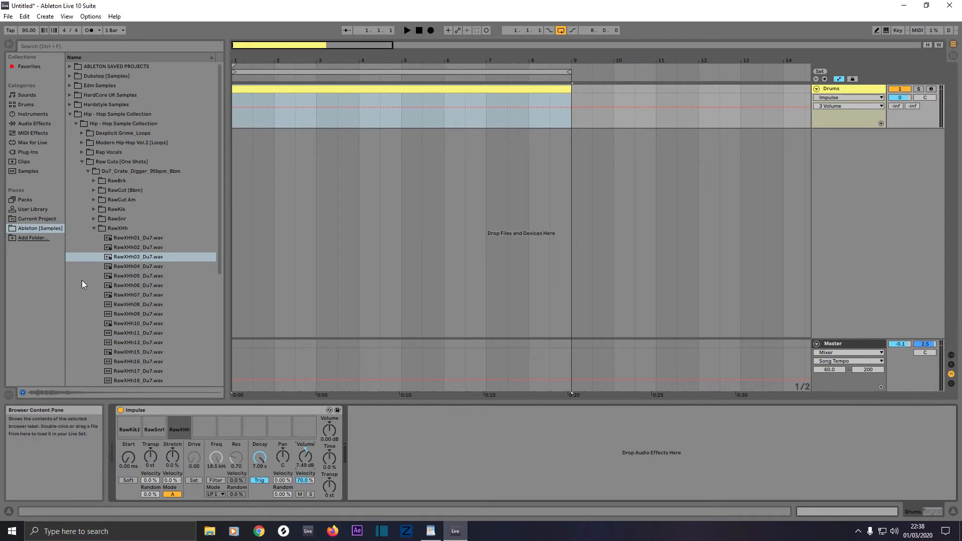
Load SEU4_Crash_02.wav from the Singomakers EDM pack's SEU4_Crashes one-shots folder into Impulse's fourth slot
{"action": "left_click", "coordinate": [93, 228]}
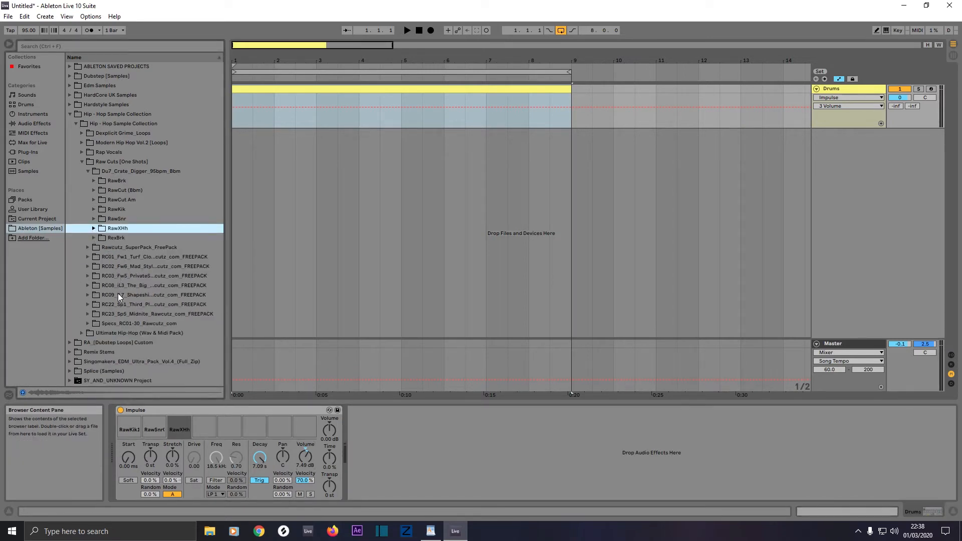
{"action": "left_click", "coordinate": [69, 362]}
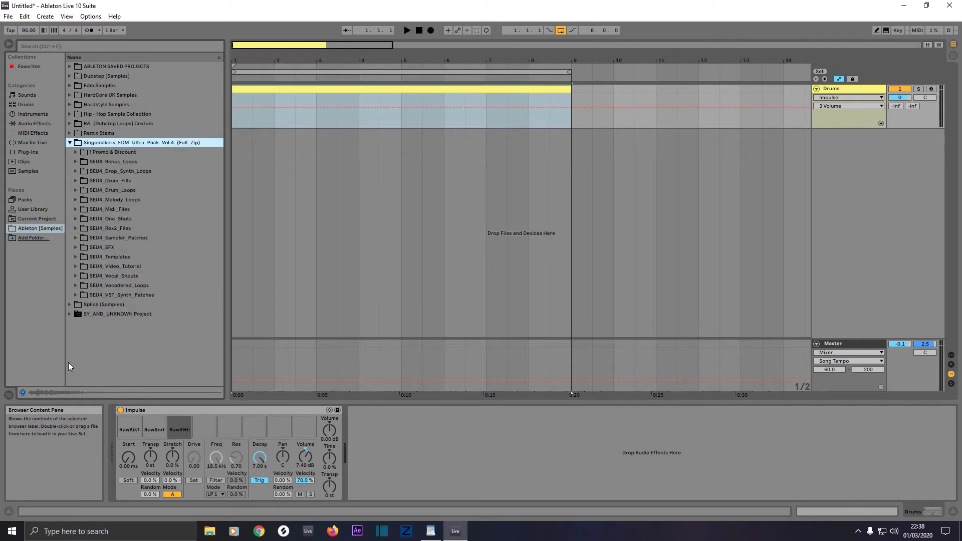
{"action": "left_click", "coordinate": [75, 219]}
{"action": "left_click", "coordinate": [82, 238]}
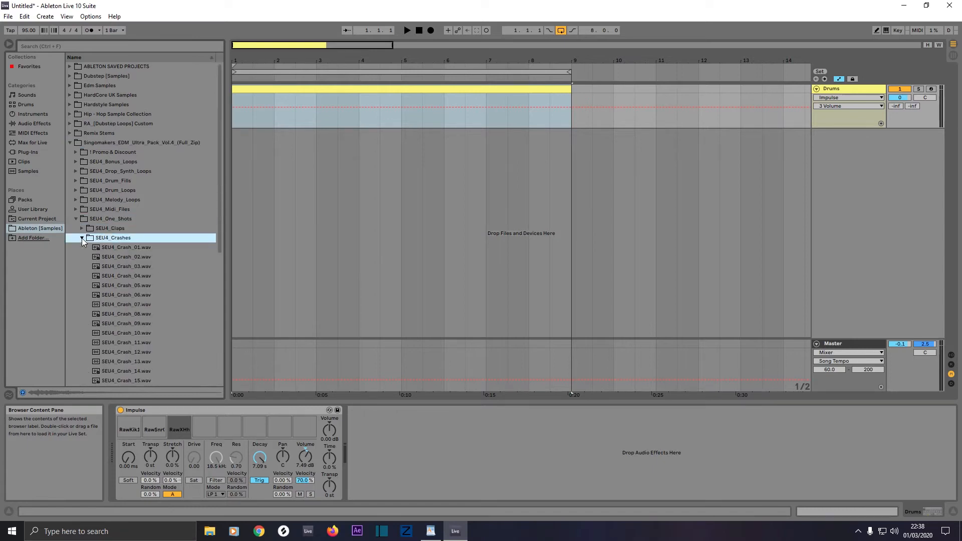
{"action": "left_click", "coordinate": [115, 257]}
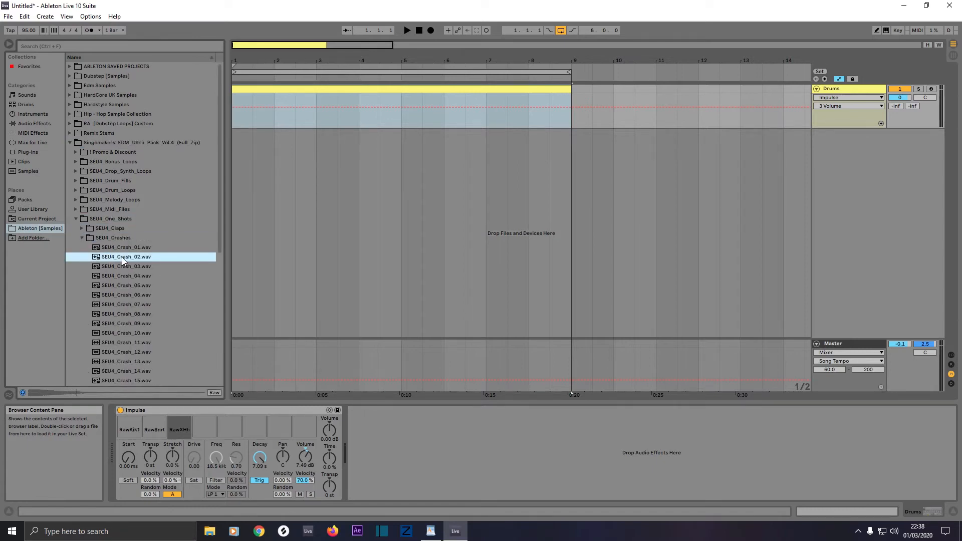
{"action": "left_click_drag", "start_coordinate": [201, 424], "coordinate": [203, 428]}
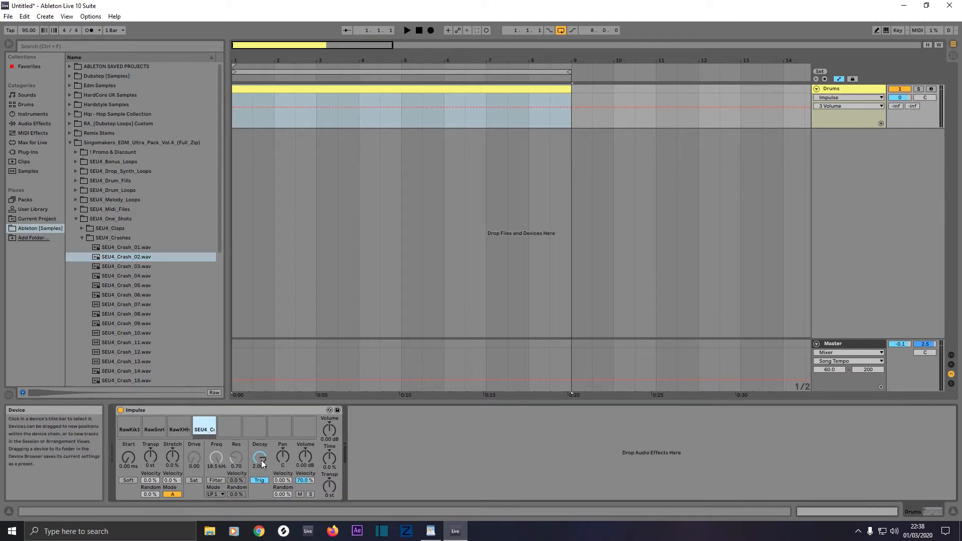
Set the crash slot's decay to 1.50 s and preview the crash
{"action": "left_click", "coordinate": [259, 456]}
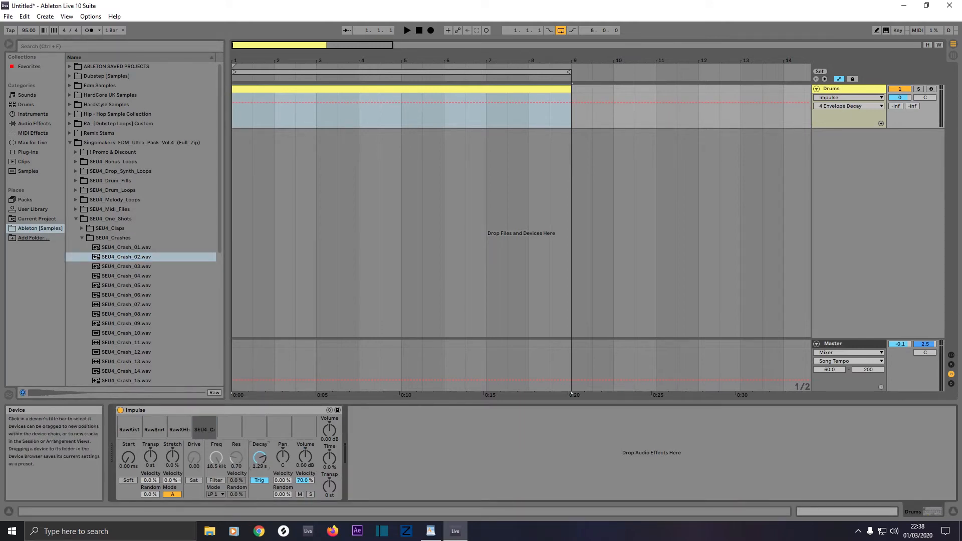
{"action": "left_click", "coordinate": [206, 428]}
{"action": "left_click", "coordinate": [261, 460]}
{"action": "left_click", "coordinate": [205, 421]}
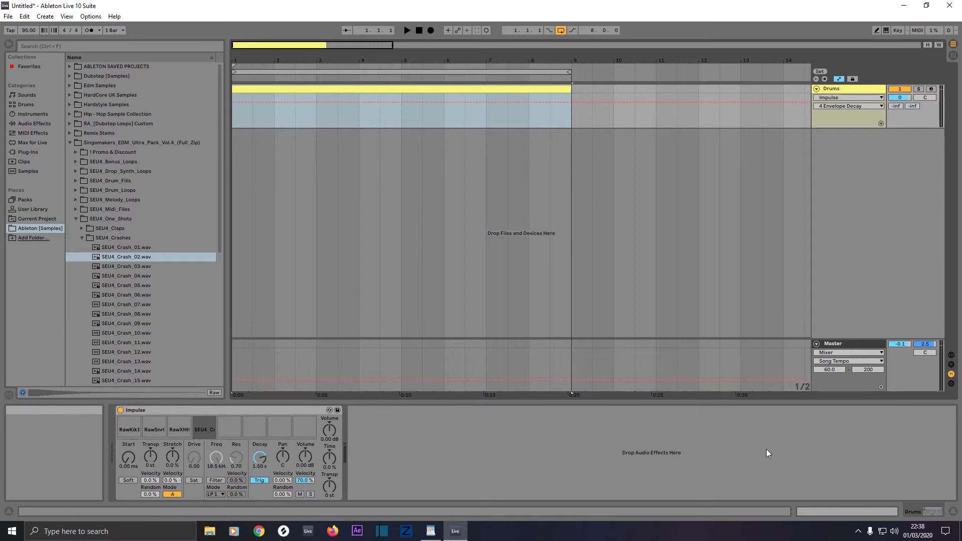
Open the drum clip's note editor, set a fixed 1/16 grid and enable Draw Mode
{"action": "left_click", "coordinate": [829, 510]}
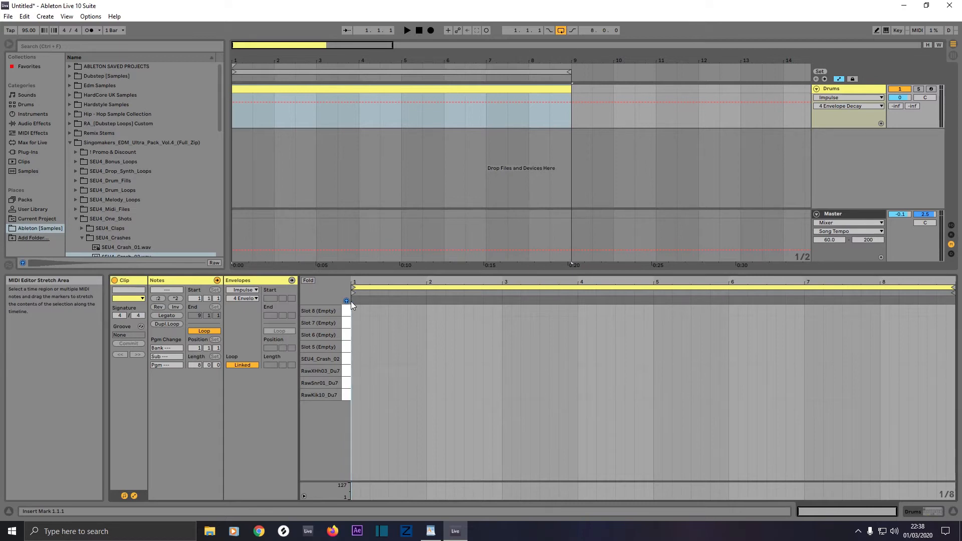
{"action": "right_click", "coordinate": [383, 363]}
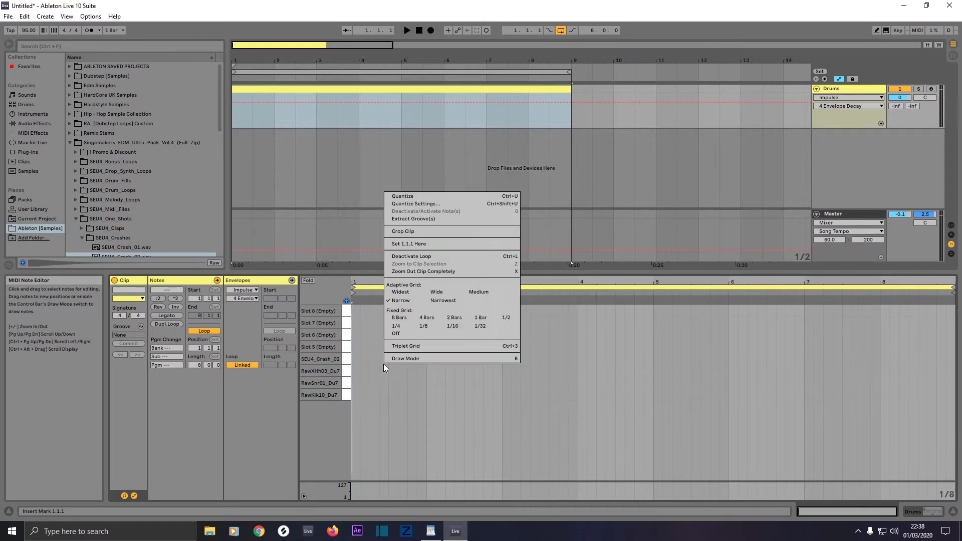
{"action": "left_click", "coordinate": [443, 329]}
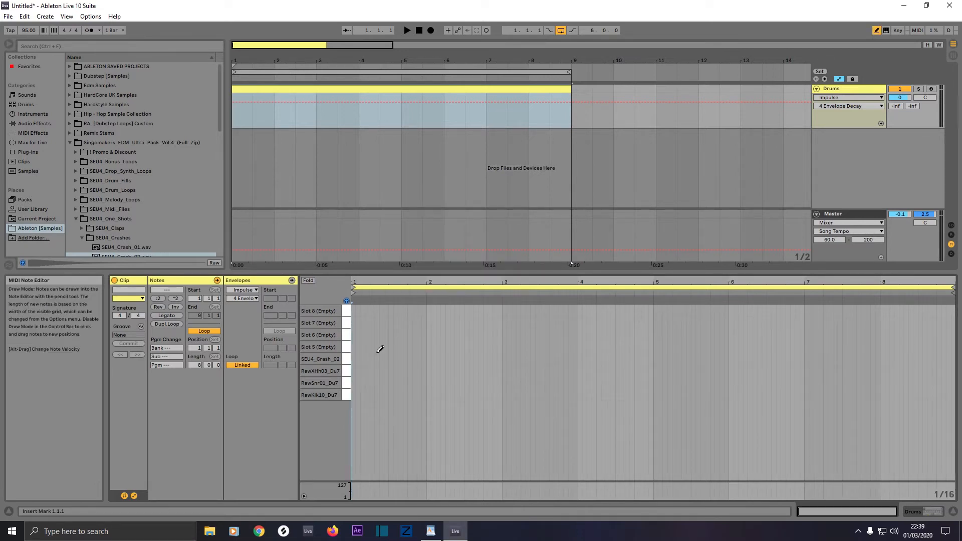
{"action": "left_click", "coordinate": [876, 31]}
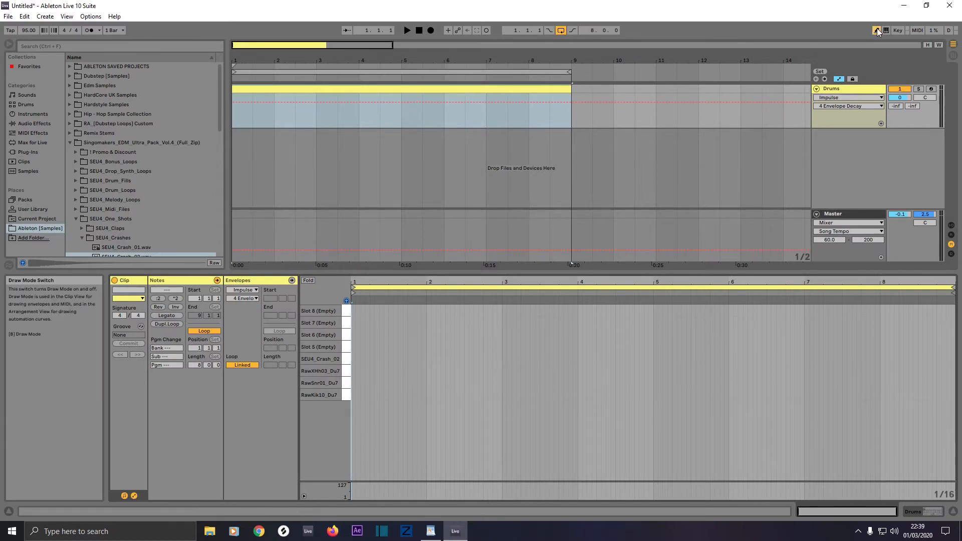
{"action": "key", "text": "plus"}
{"action": "key", "text": "plus"}
{"action": "key", "text": "plus"}
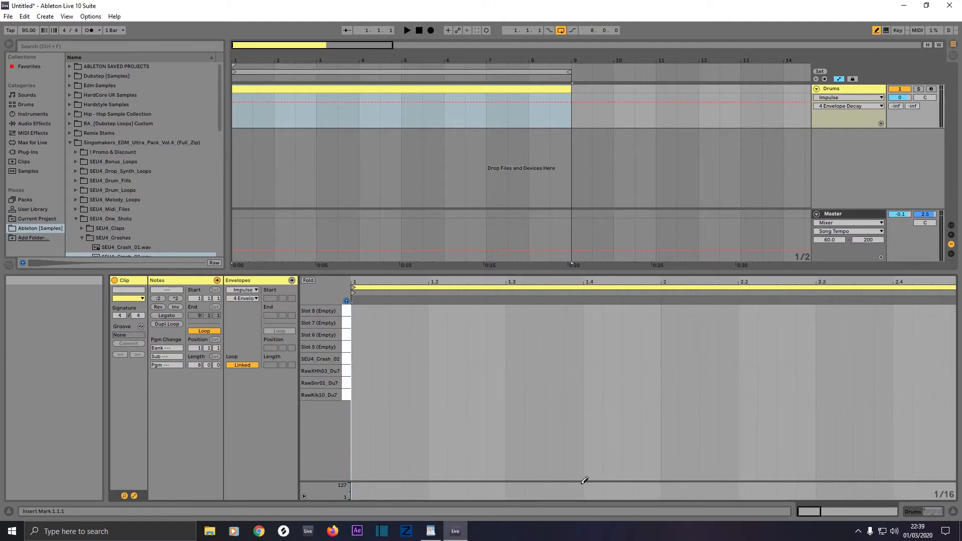
Draw sixteenth-note RawKik10 kick hits at 1.1.1, 1.3.1, 1.4.1, 2.2.1 and 2.4.1
{"action": "left_click", "coordinate": [359, 394]}
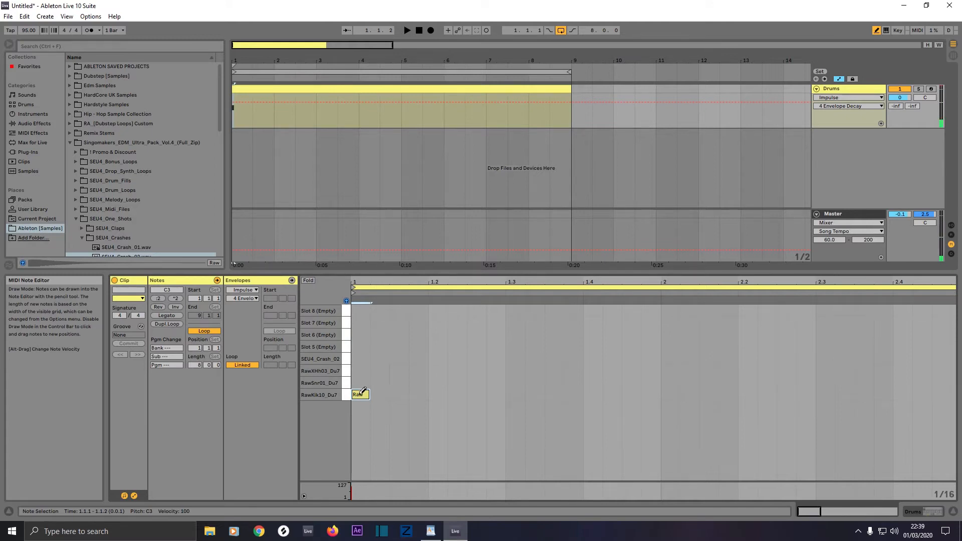
{"action": "left_click", "coordinate": [514, 394]}
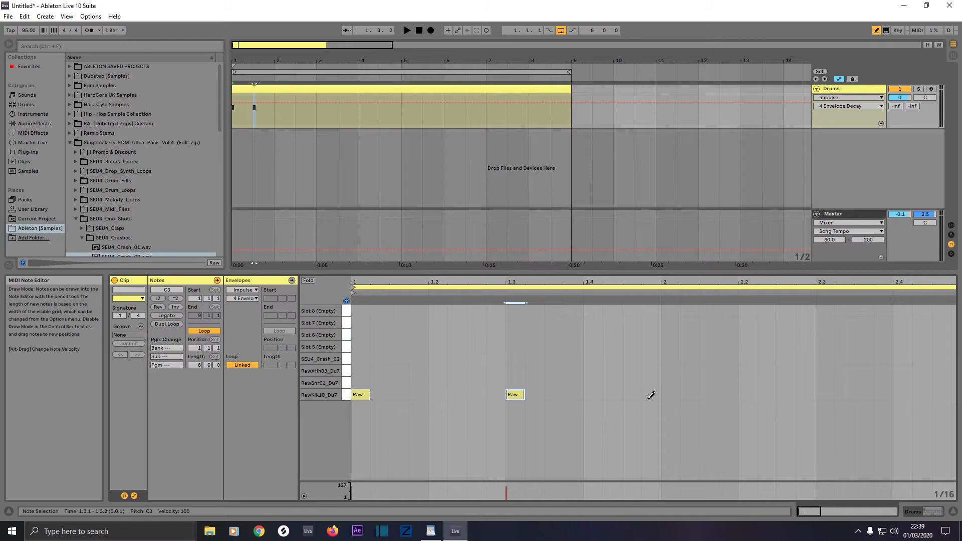
{"action": "left_click", "coordinate": [593, 395]}
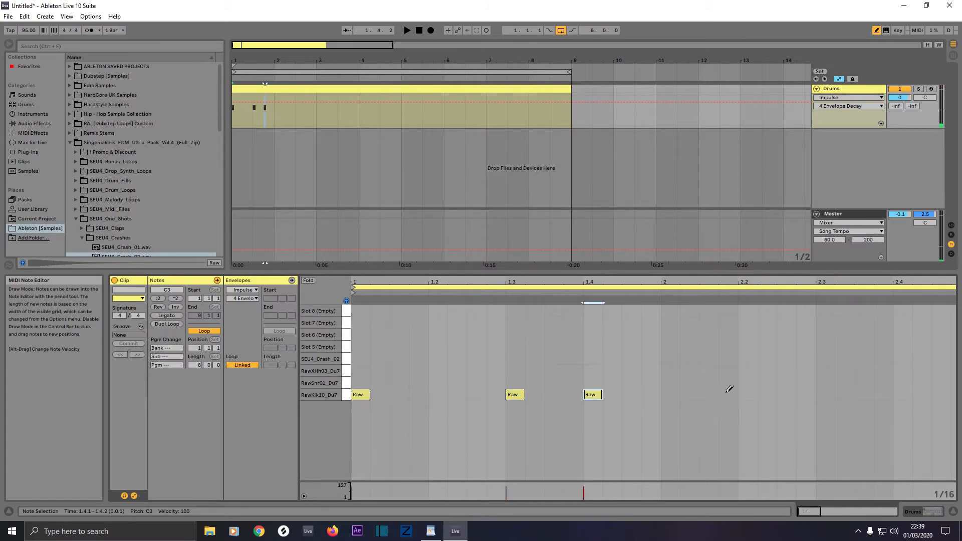
{"action": "left_click", "coordinate": [746, 394]}
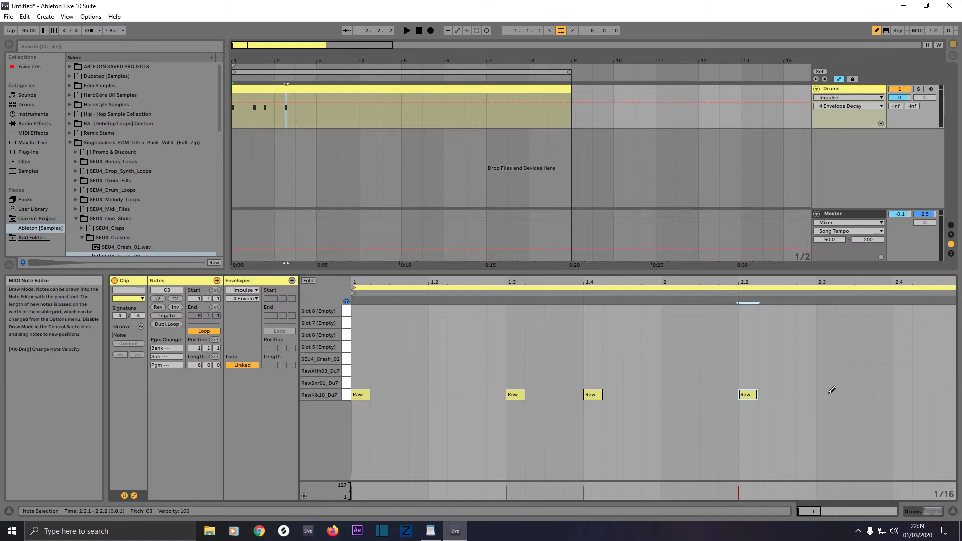
{"action": "left_click", "coordinate": [900, 394]}
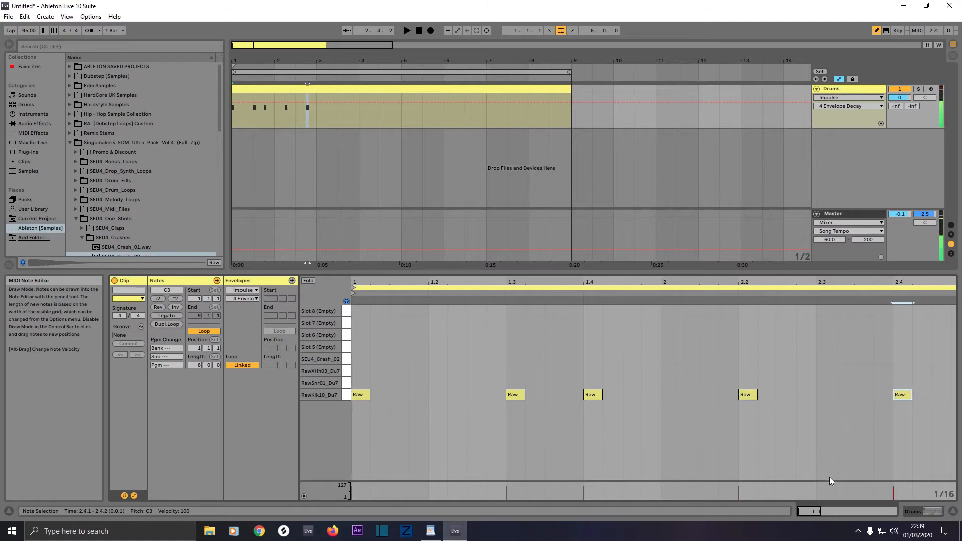
Draw sixteenth-note RawSnr01 snare hits at 1.2.1, 1.3.3, 2.1.1, 2.3.1, 2.4.3 and 2.4.4
{"action": "left_click_drag", "start_coordinate": [812, 511], "coordinate": [823, 510]}
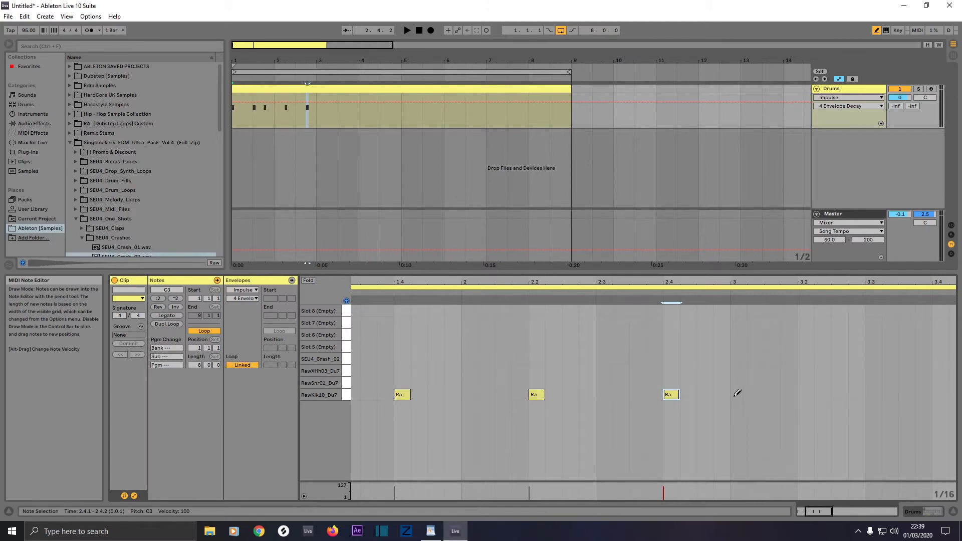
{"action": "left_click_drag", "start_coordinate": [818, 511], "coordinate": [782, 509]}
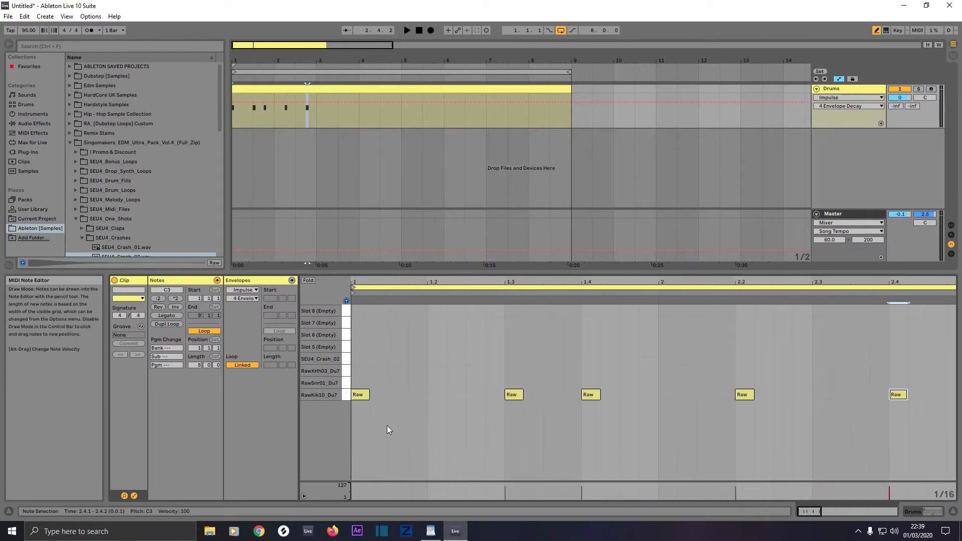
{"action": "left_click", "coordinate": [432, 382]}
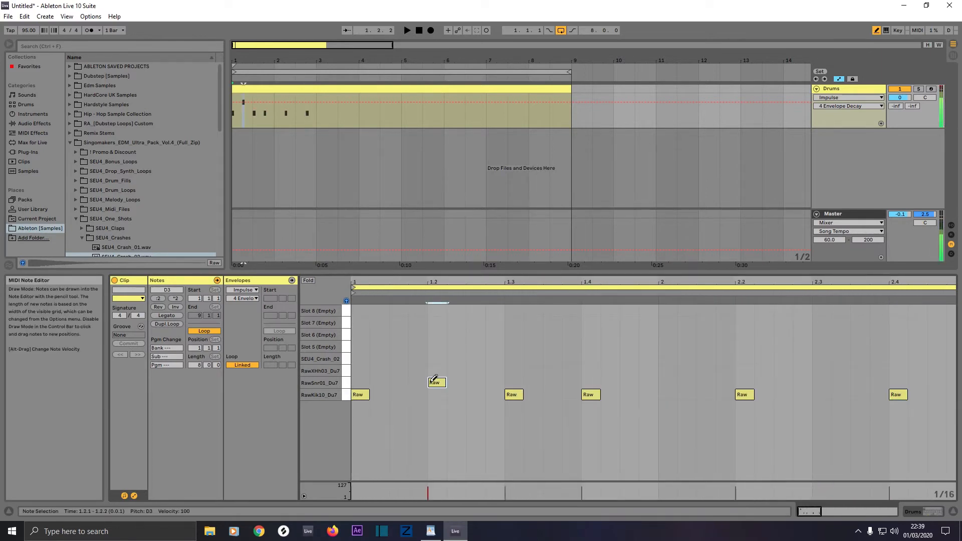
{"action": "left_click", "coordinate": [665, 381]}
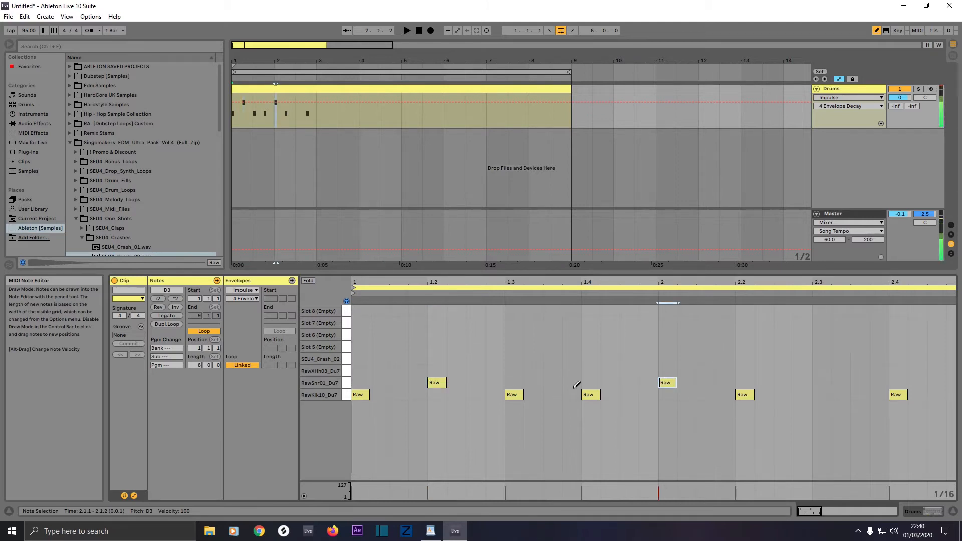
{"action": "left_click", "coordinate": [552, 382]}
{"action": "left_click", "coordinate": [819, 382]}
{"action": "left_click_drag", "start_coordinate": [817, 512], "coordinate": [830, 505]}
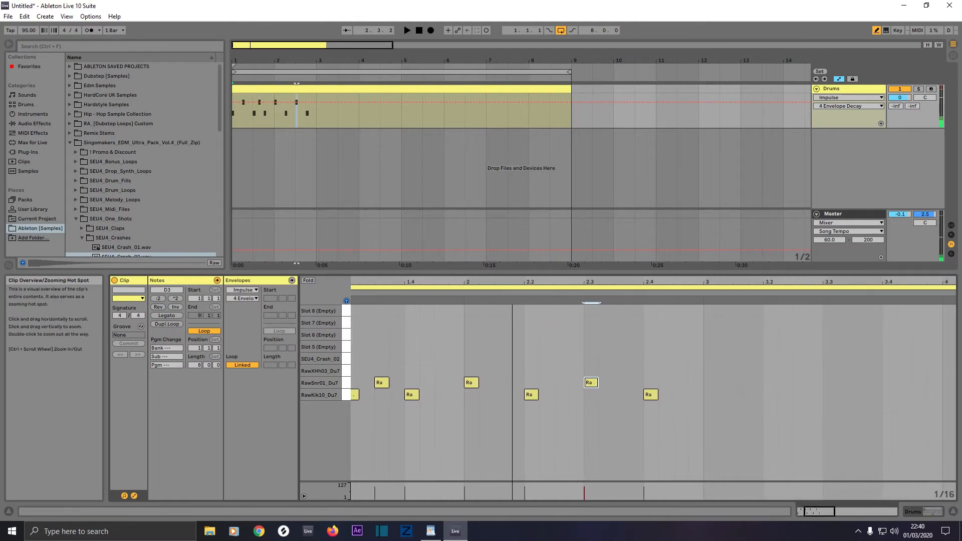
{"action": "left_click", "coordinate": [678, 381]}
{"action": "left_click", "coordinate": [692, 382]}
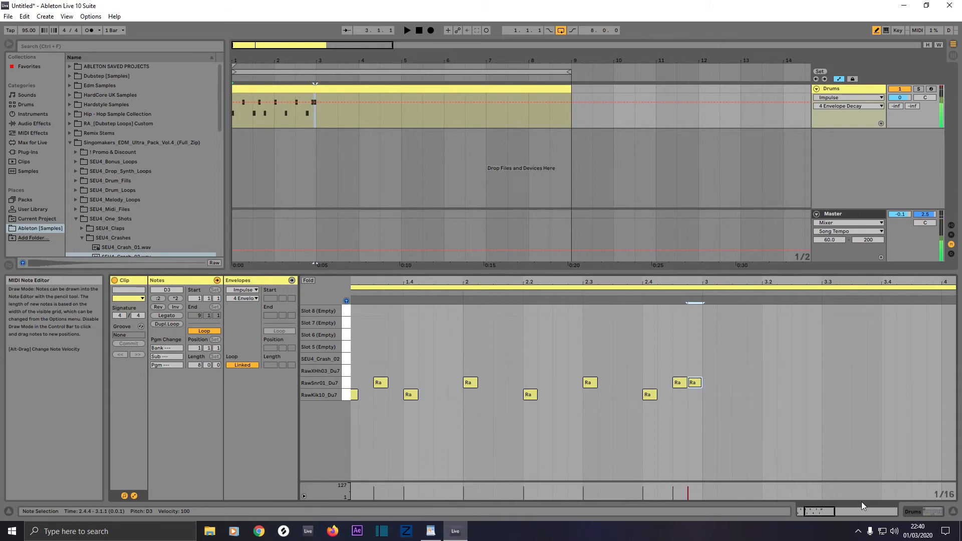
Draw sixteenth-note RawXHh03 hi-hat hits in bar one at 1.1.2, 1.1.4, 1.2.3, 1.2.4, 1.3.4 and 1.4.3
{"action": "left_click_drag", "start_coordinate": [823, 512], "coordinate": [813, 514]}
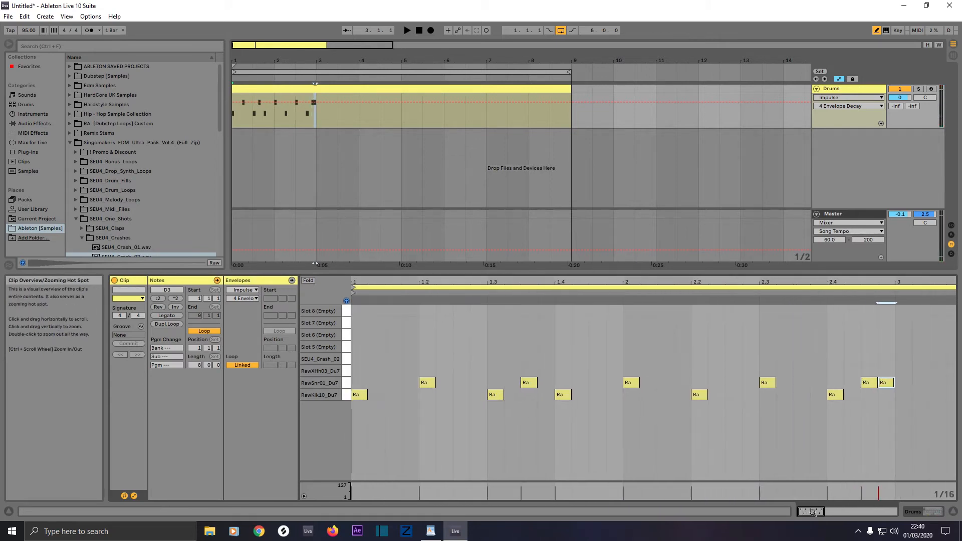
{"action": "left_click", "coordinate": [376, 370]}
{"action": "left_click", "coordinate": [410, 370]}
{"action": "left_click", "coordinate": [461, 370]}
{"action": "left_click", "coordinate": [478, 370]}
{"action": "left_click", "coordinate": [545, 370]}
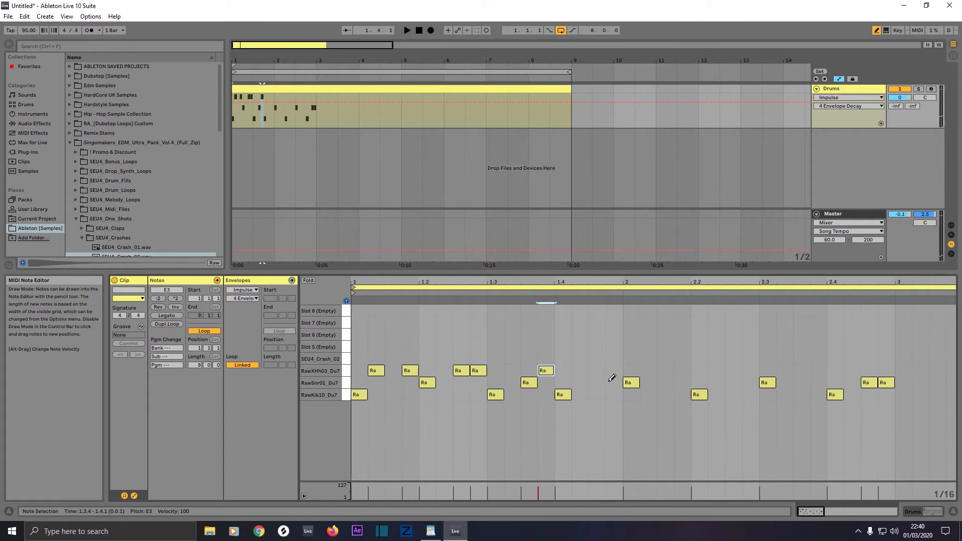
{"action": "left_click", "coordinate": [597, 371]}
Draw sixteenth-note RawXHh03 hi-hat hits in bar two at 2.1.3, 2.2.2, 2.2.3, 2.2.4, 2.3.3 and 2.4.2
{"action": "left_click", "coordinate": [665, 371]}
{"action": "left_click", "coordinate": [718, 371]}
{"action": "left_click", "coordinate": [733, 371]}
{"action": "left_click", "coordinate": [750, 370]}
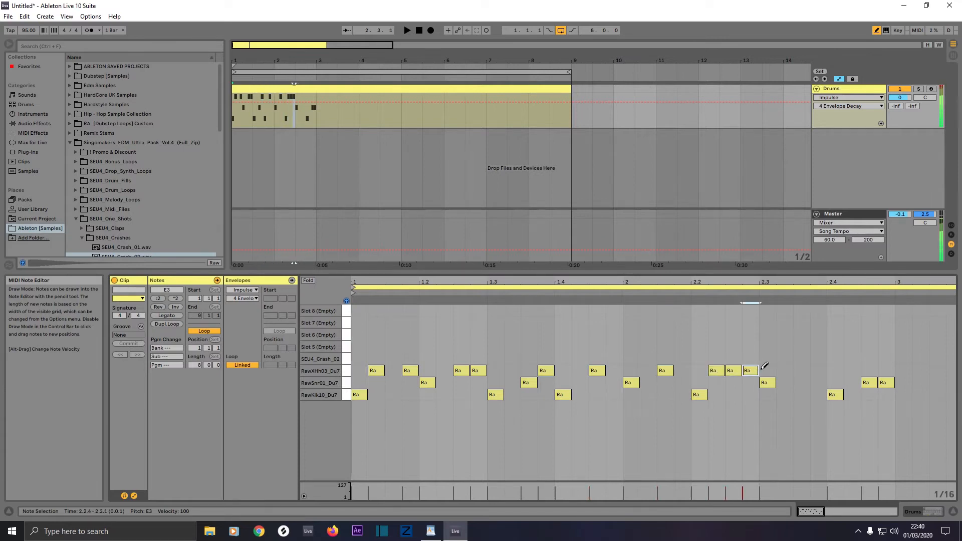
{"action": "left_click", "coordinate": [802, 371]}
{"action": "left_click", "coordinate": [851, 371]}
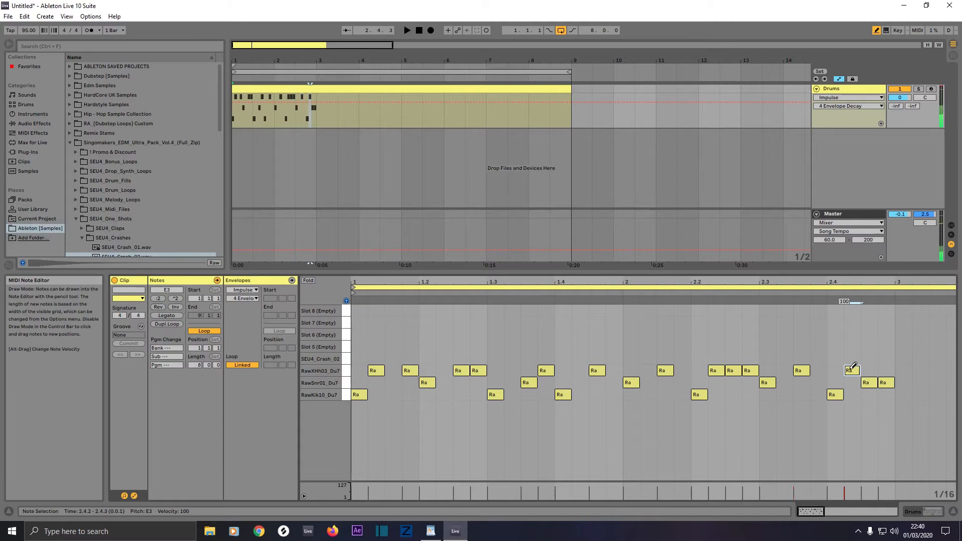
Draw quarter-note SEU4_Crash_02 hits at 1.1.1 and 2.1.1 using a fixed 1/4 grid
{"action": "right_click", "coordinate": [399, 343]}
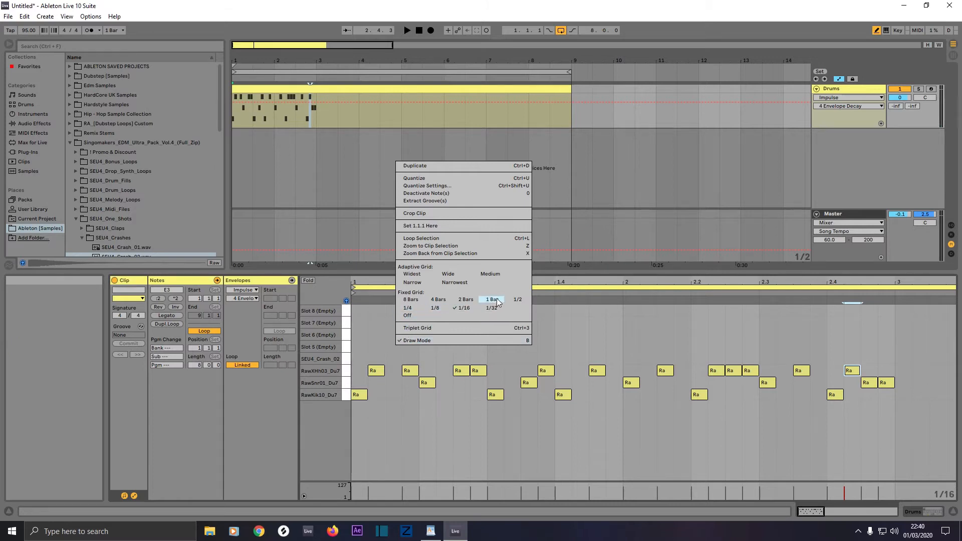
{"action": "left_click", "coordinate": [408, 308]}
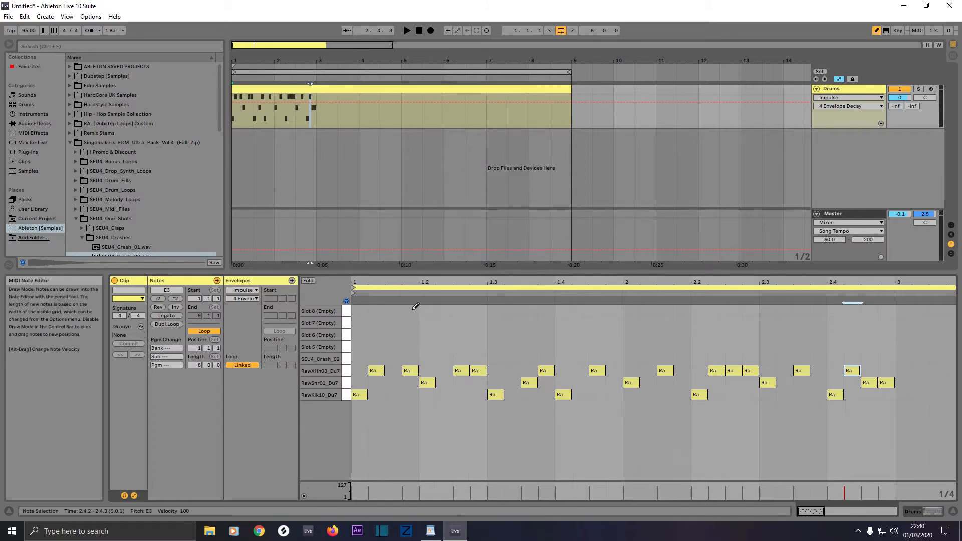
{"action": "left_click", "coordinate": [369, 355]}
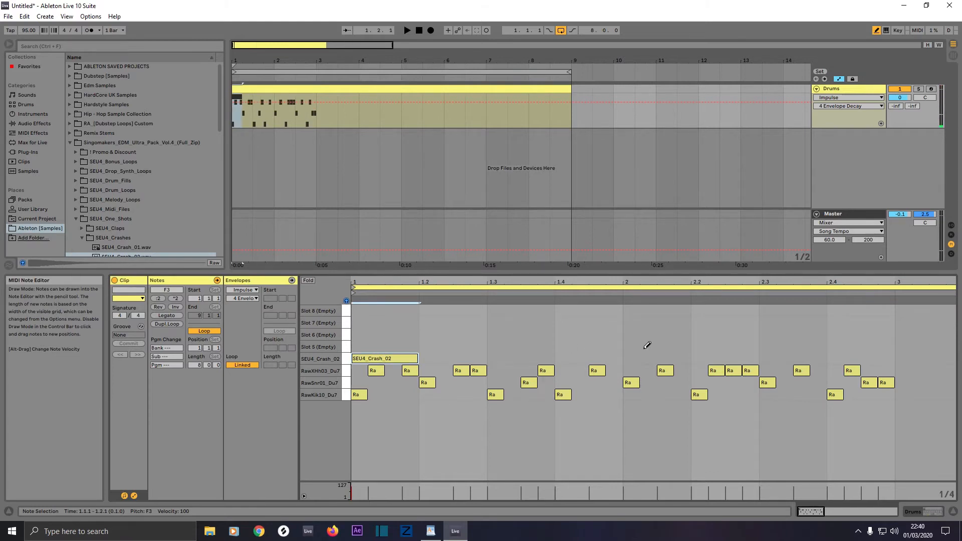
{"action": "left_click", "coordinate": [639, 354]}
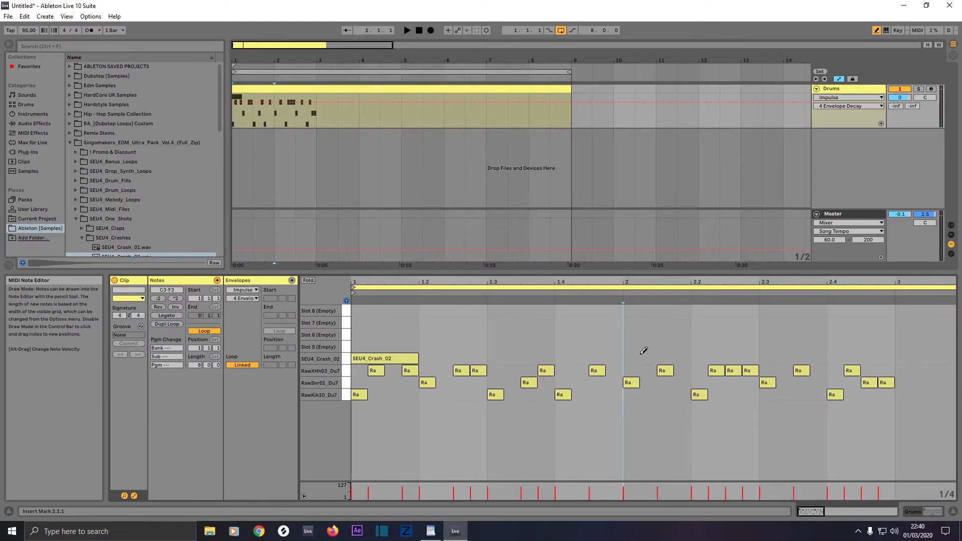
Draw eighth-note SEU4_Crash_02 hits at 2.4.3 and 2.3.1 using a fixed 1/8 grid
{"action": "right_click", "coordinate": [763, 336]}
{"action": "left_click", "coordinate": [803, 309]}
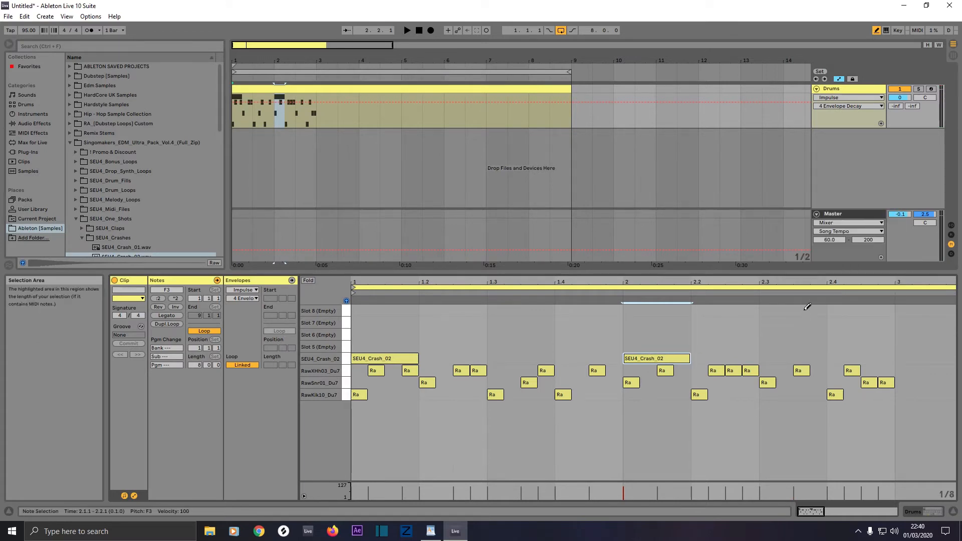
{"action": "left_click", "coordinate": [873, 354]}
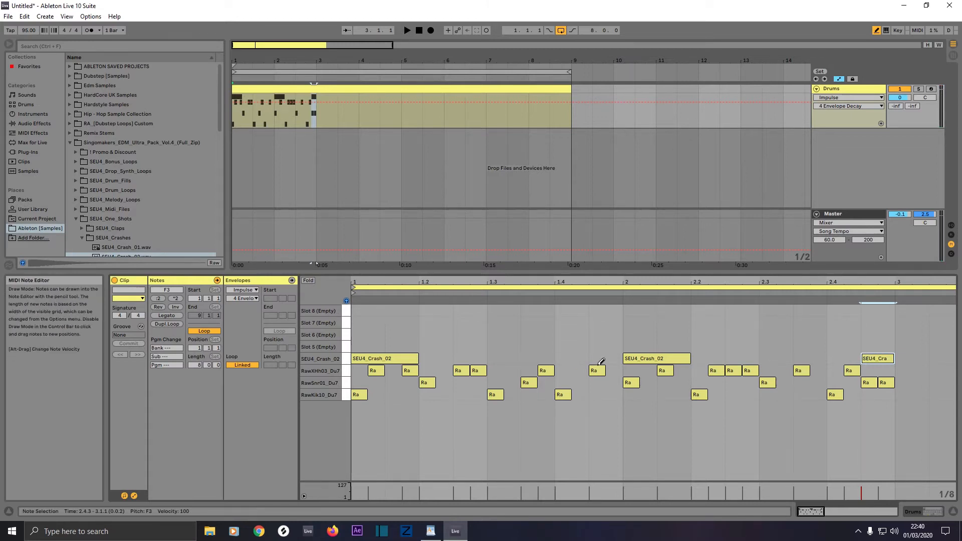
{"action": "left_click", "coordinate": [765, 355]}
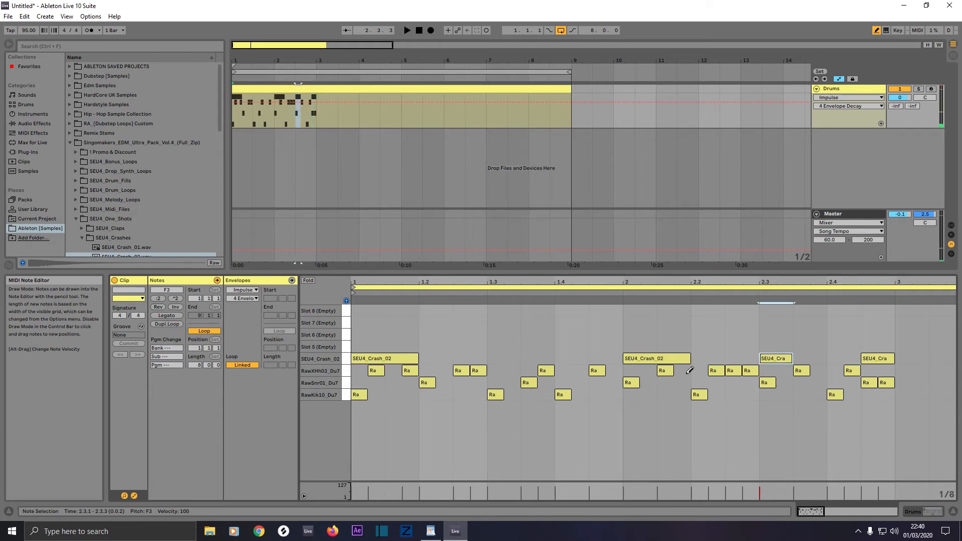
Turn off draw mode and duplicate the whole two-bar drum pattern three times to fill the eight-bar clip
{"action": "scroll", "coordinate": [611, 375], "scroll_direction": "down", "scroll_amount": 2}
{"action": "scroll", "coordinate": [611, 371], "scroll_direction": "down", "scroll_amount": 1}
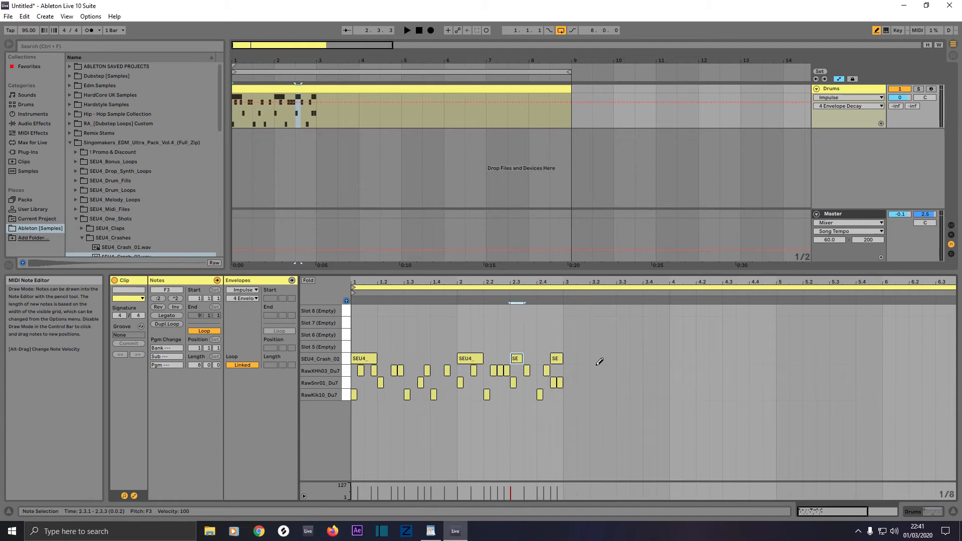
{"action": "scroll", "coordinate": [599, 361], "scroll_direction": "down", "scroll_amount": 1}
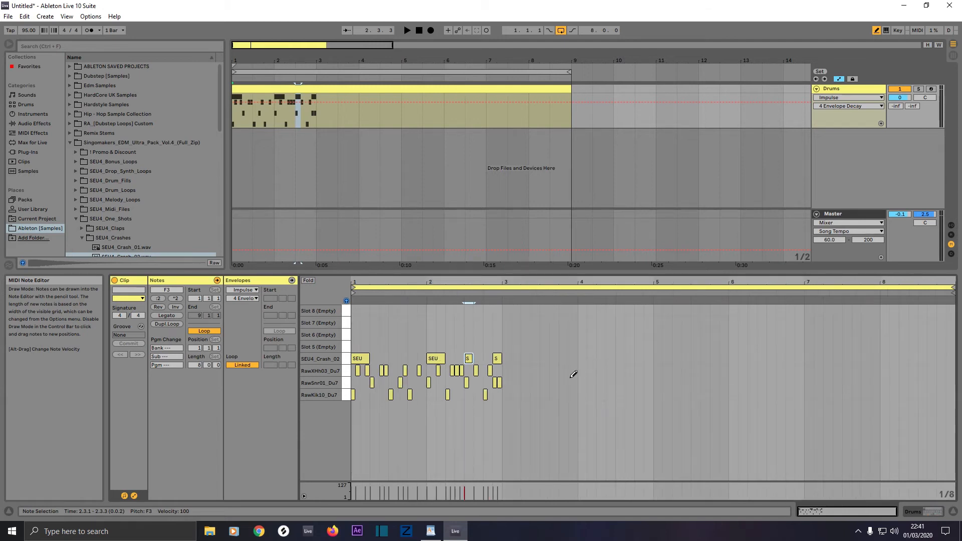
{"action": "key", "text": "b"}
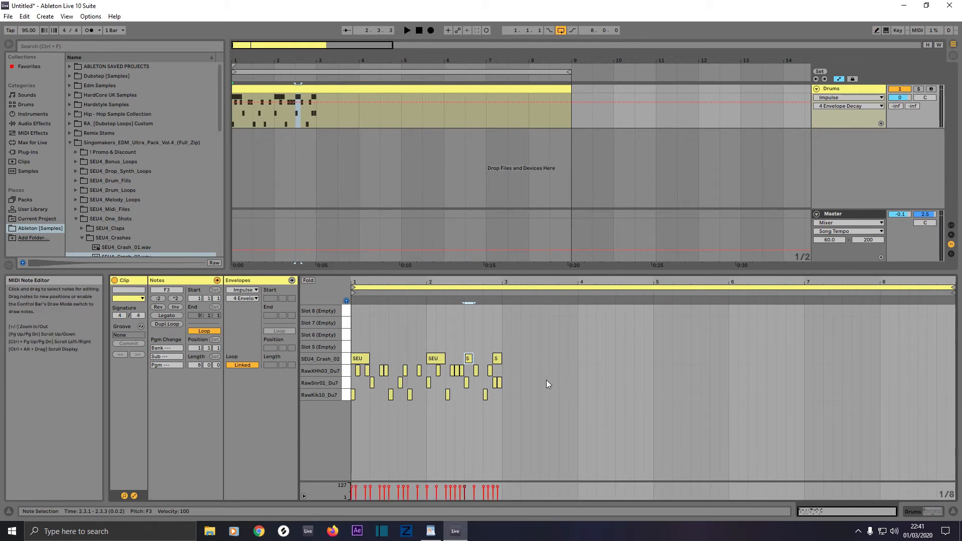
{"action": "key", "text": "ctrl+a"}
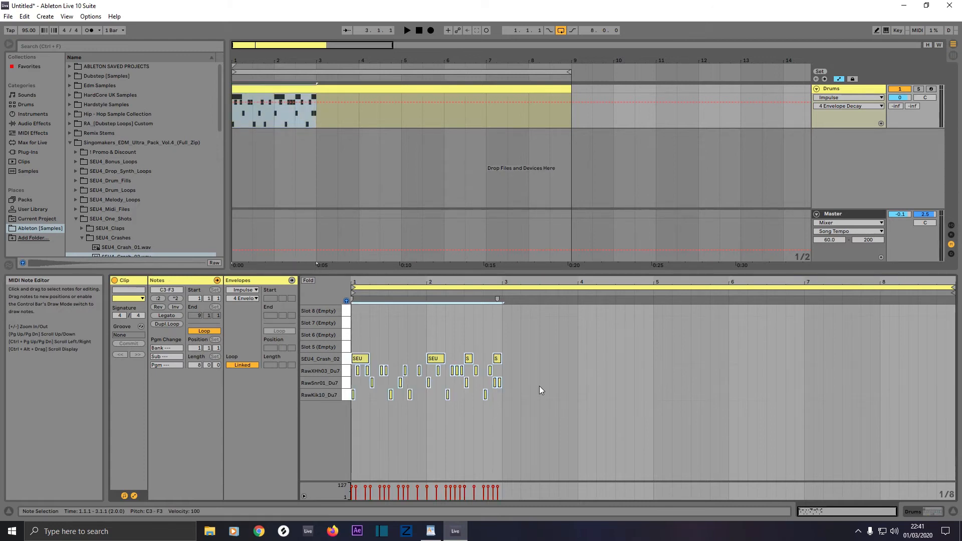
{"action": "key", "text": "ctrl+d"}
{"action": "key", "text": "ctrl+d"}
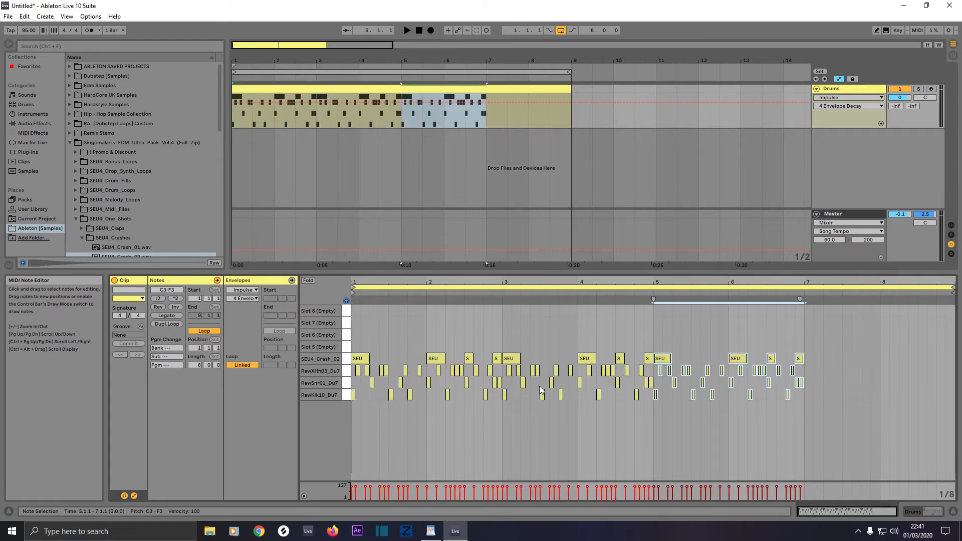
{"action": "key", "text": "ctrl+d"}
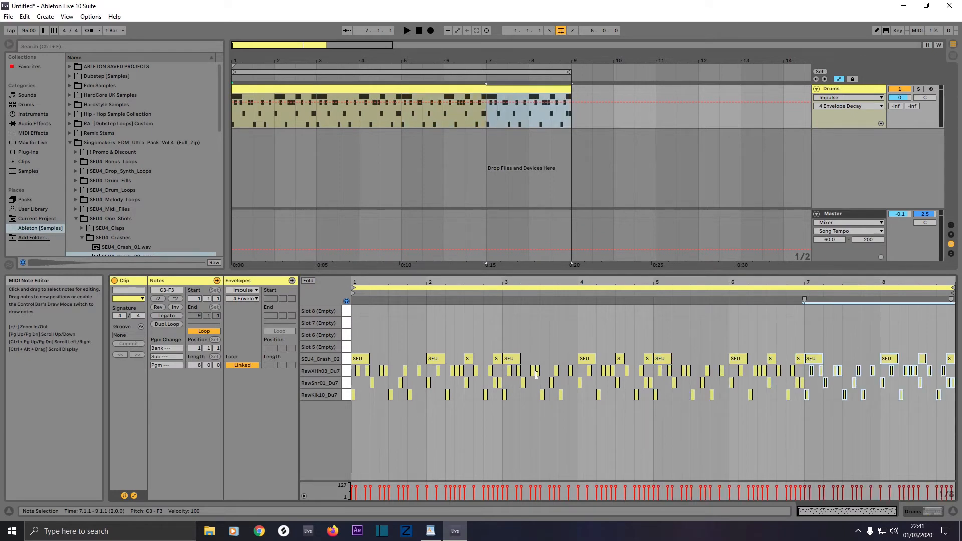
Vary bar four on a 1/16 draw grid: move the 4.4.3 snare to 4.4.2 and replace the 4.4.2 hi-hat with one at 4.3.4
{"action": "key", "text": "b"}
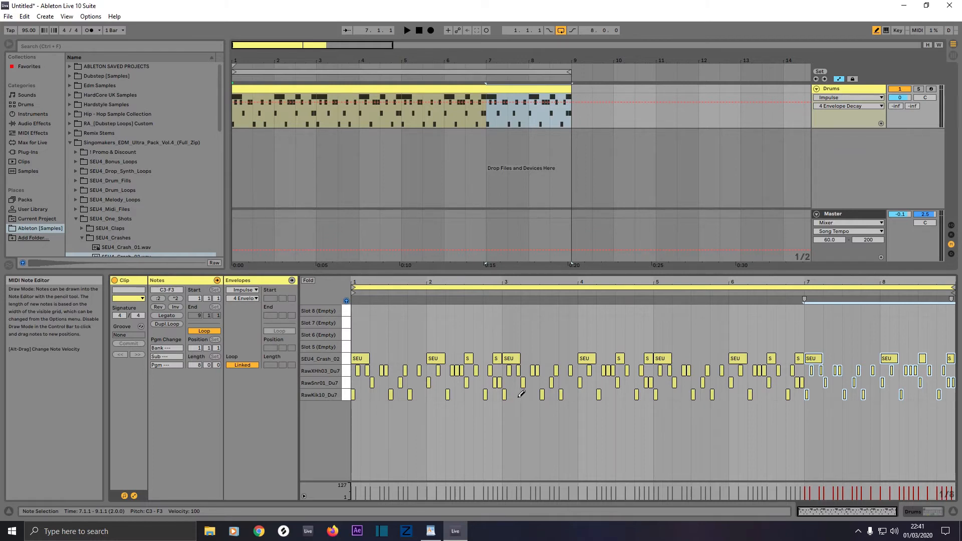
{"action": "right_click", "coordinate": [522, 403]}
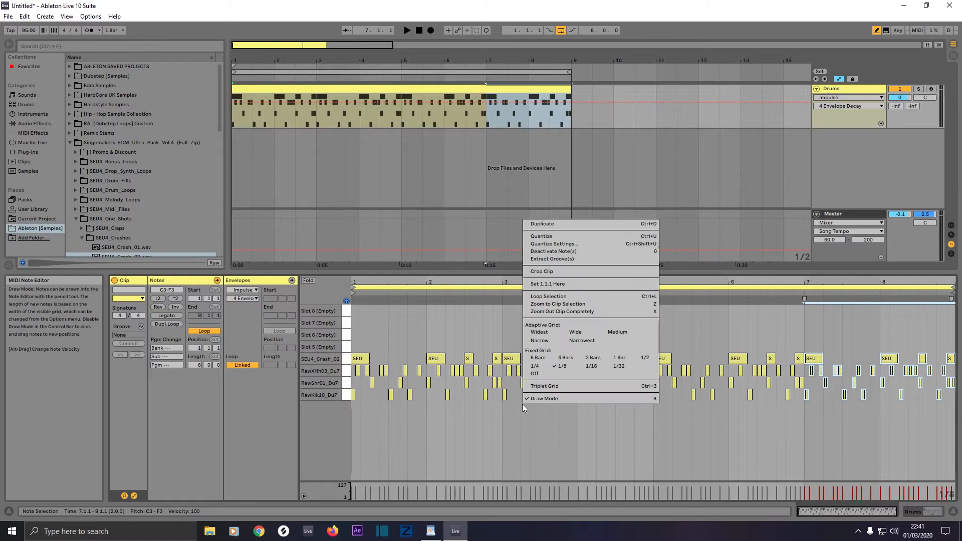
{"action": "left_click", "coordinate": [594, 366]}
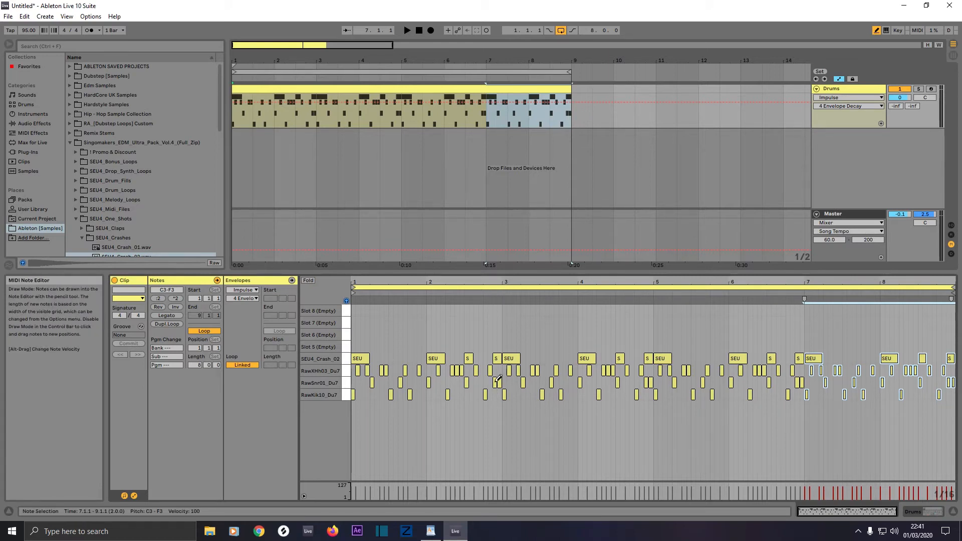
{"action": "left_click", "coordinate": [643, 377]}
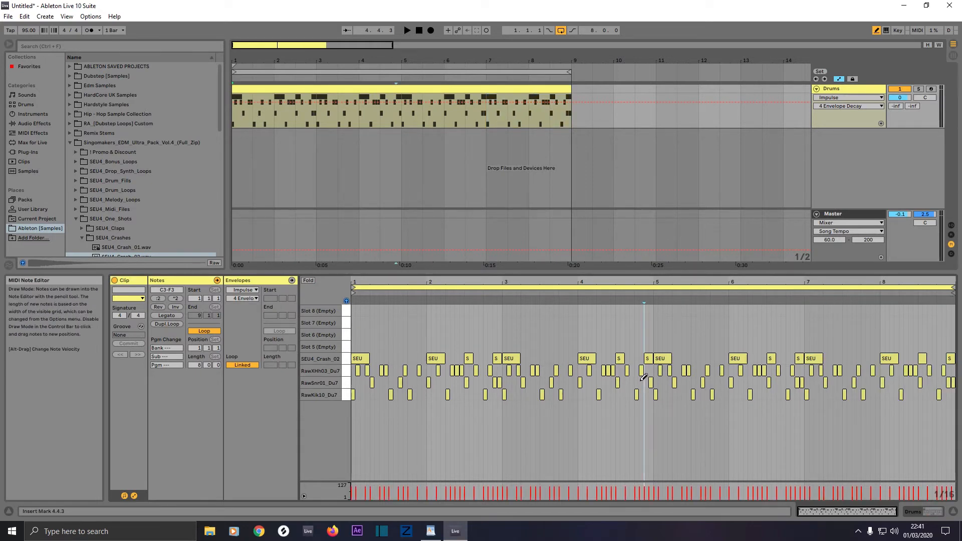
{"action": "left_click", "coordinate": [642, 382]}
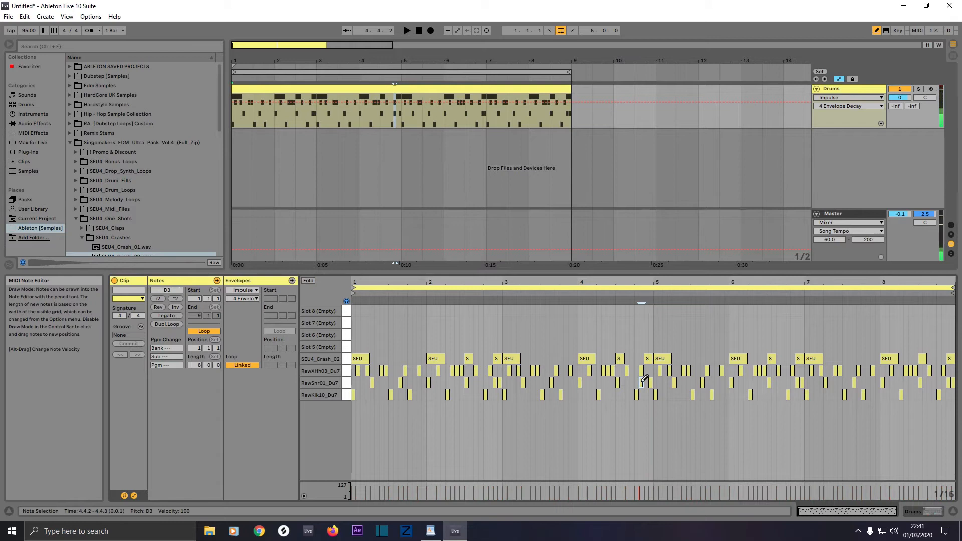
{"action": "left_click", "coordinate": [644, 367]}
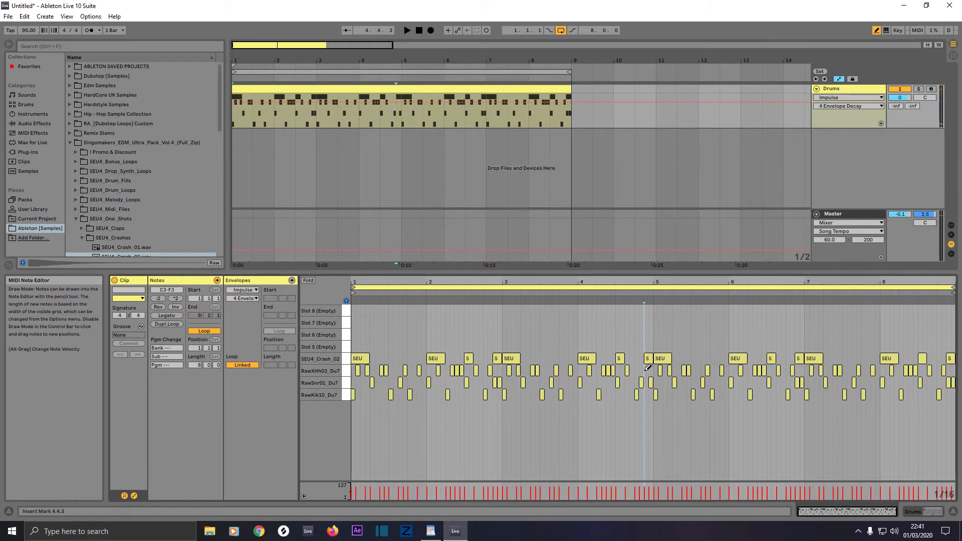
{"action": "left_click", "coordinate": [646, 370]}
{"action": "key", "text": "Left"}
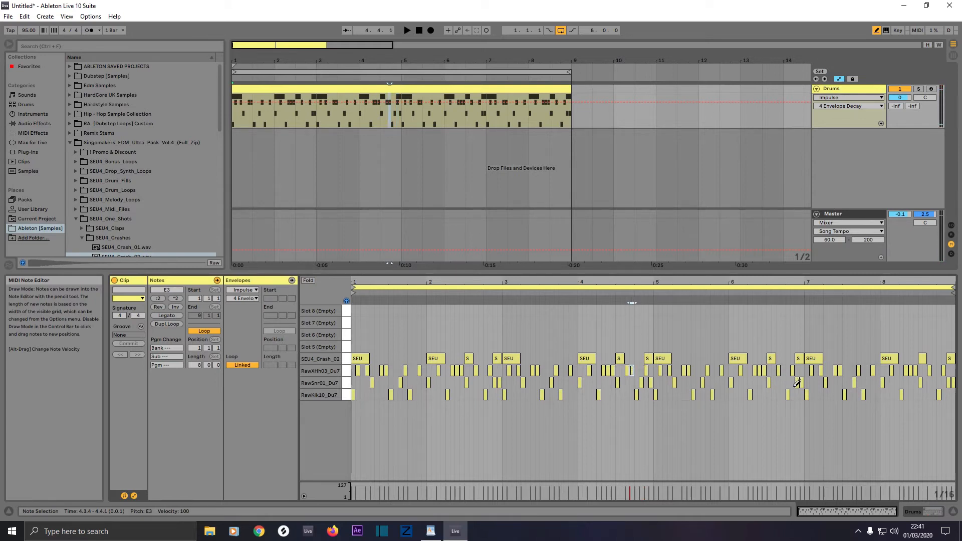
Vary bar six: swap the 6.4.3 snare for a kick, the 6.3.3 hi-hat for a snare, and draw hi-hats at 6.4.4 and 6.3.4
{"action": "left_click", "coordinate": [797, 394]}
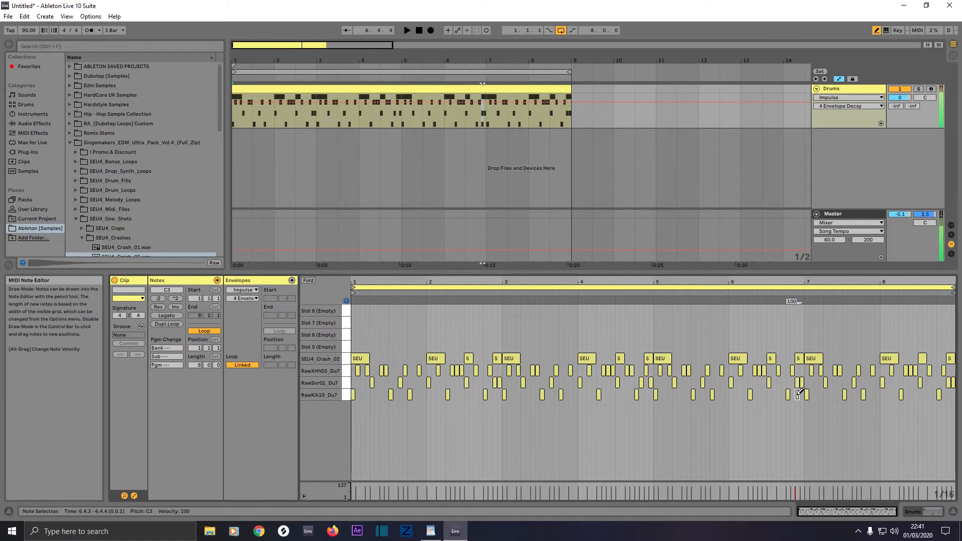
{"action": "left_click", "coordinate": [799, 382]}
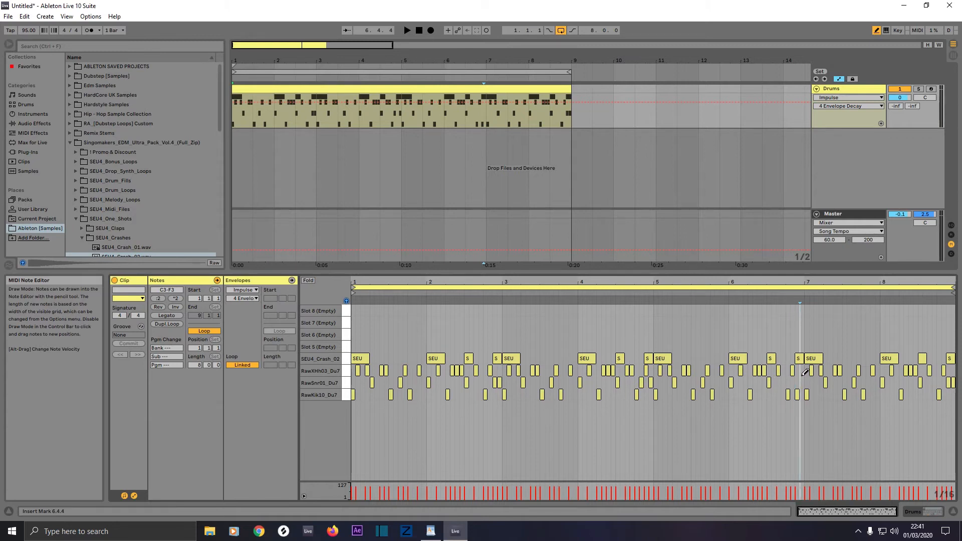
{"action": "left_click", "coordinate": [802, 371]}
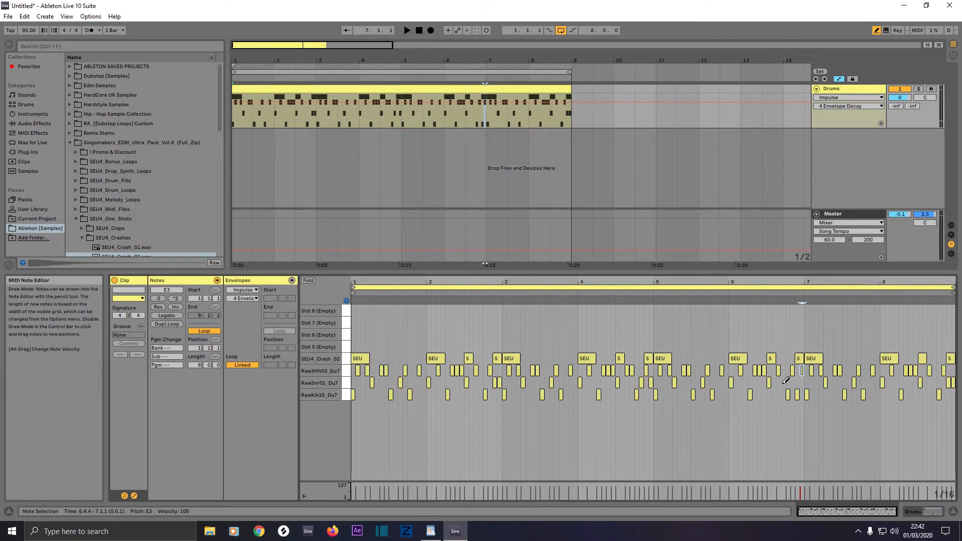
{"action": "left_click", "coordinate": [778, 383]}
{"action": "left_click", "coordinate": [778, 371]}
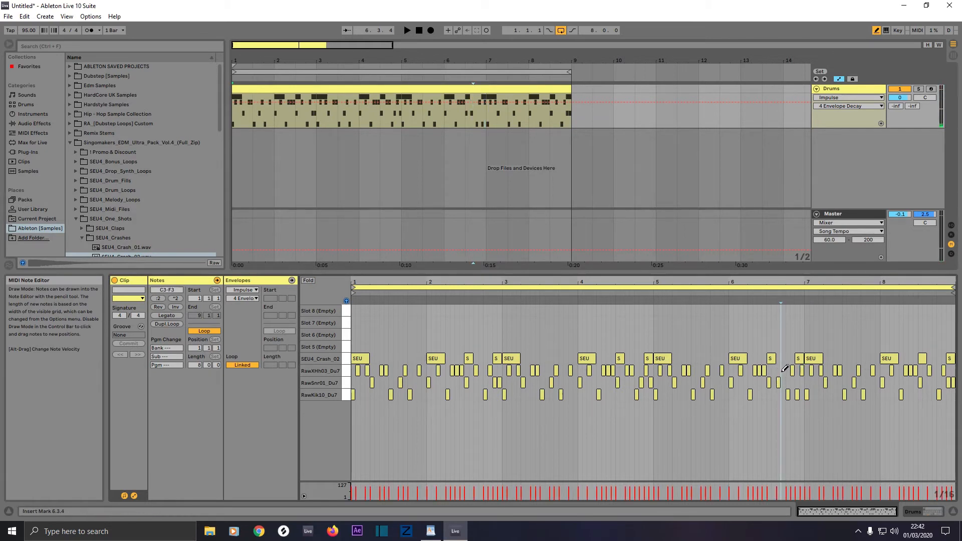
{"action": "left_click", "coordinate": [782, 370]}
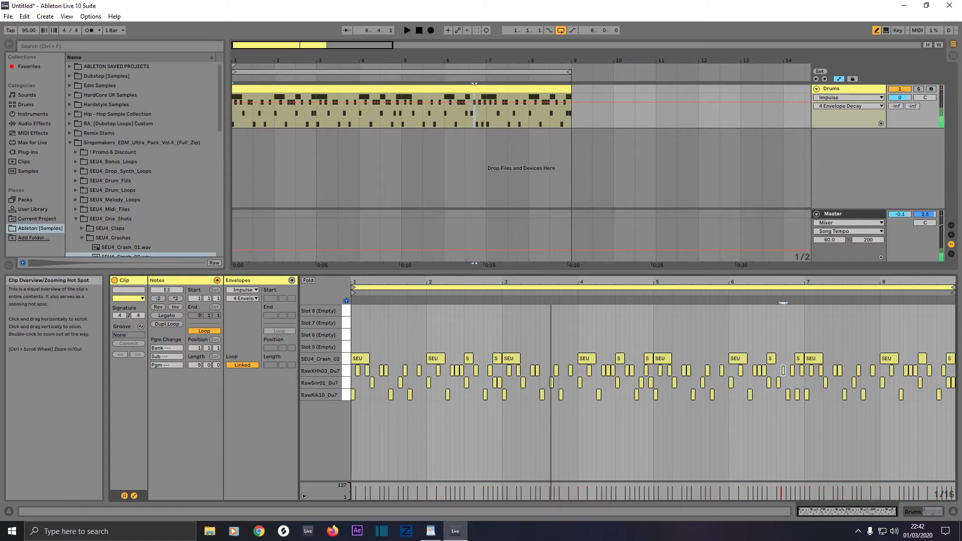
Vary bar eight with a sixteenth-note snare at 8.4.2 and hi-hats at 8.3.4 and 8.1.4
{"action": "left_click", "coordinate": [944, 383]}
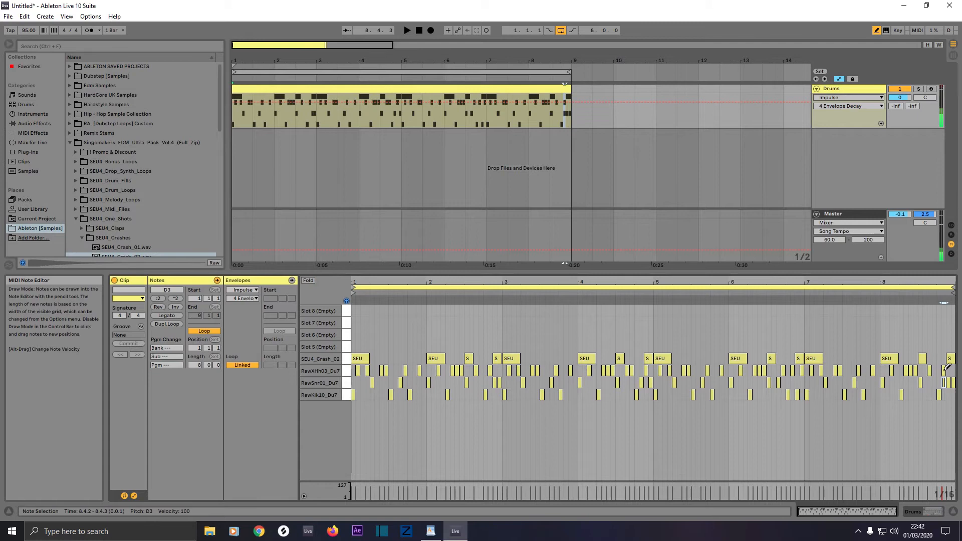
{"action": "left_click", "coordinate": [934, 371]}
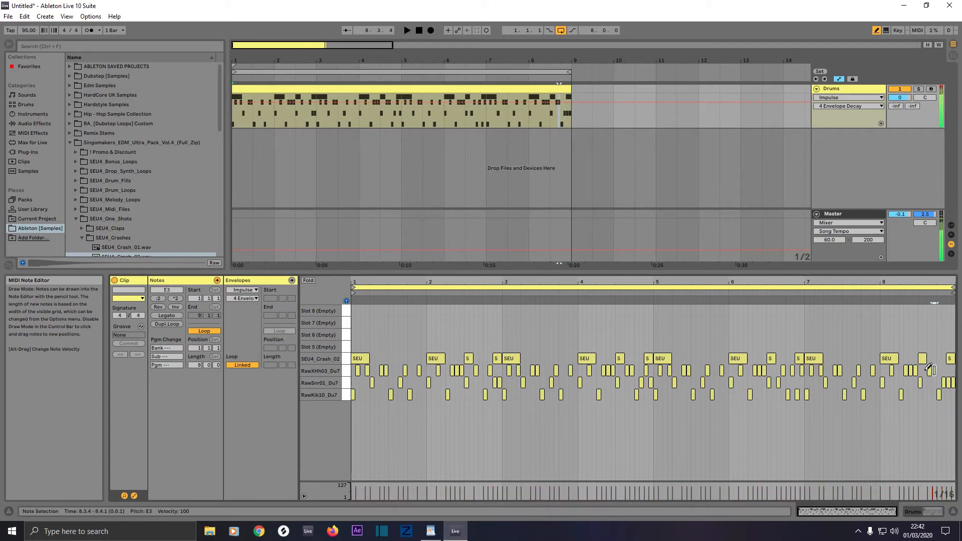
{"action": "left_click", "coordinate": [896, 370]}
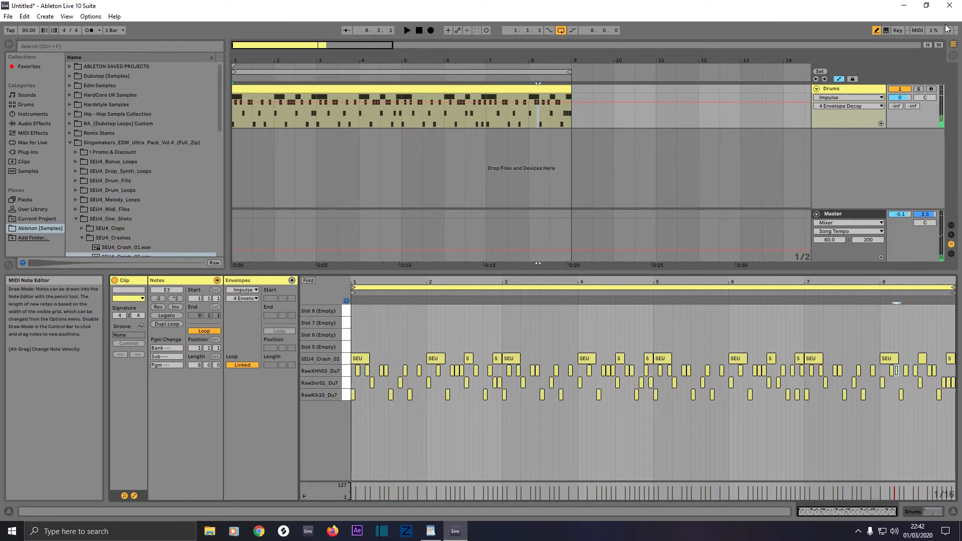
Solo the Drums track and audition the eight-bar pattern from the start of the arrangement
{"action": "left_click", "coordinate": [918, 90]}
{"action": "left_click", "coordinate": [418, 30]}
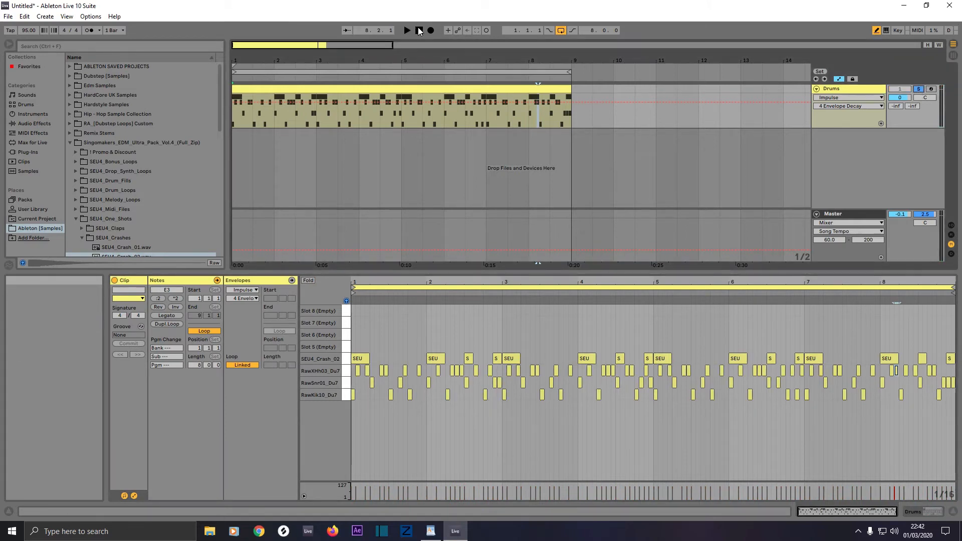
{"action": "left_click", "coordinate": [405, 30]}
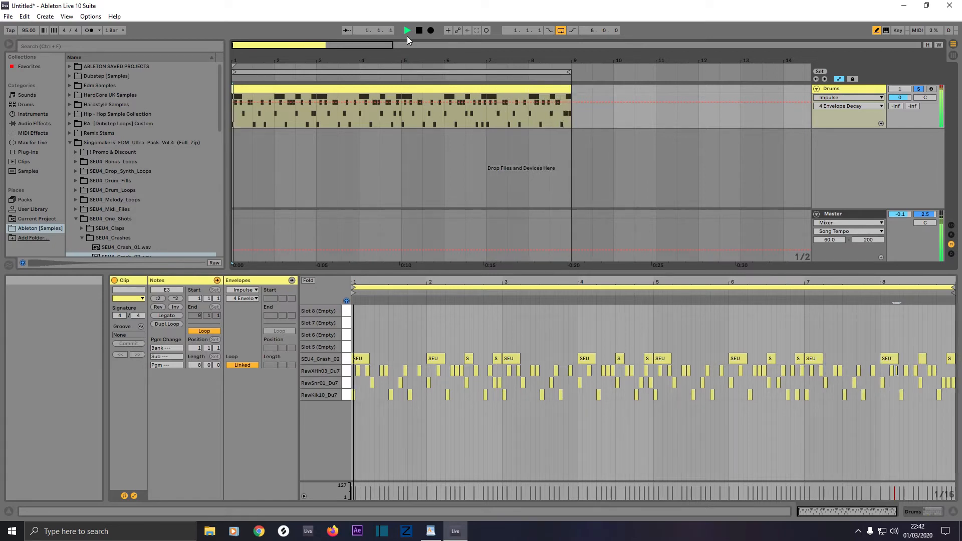
{"action": "key", "text": "space"}
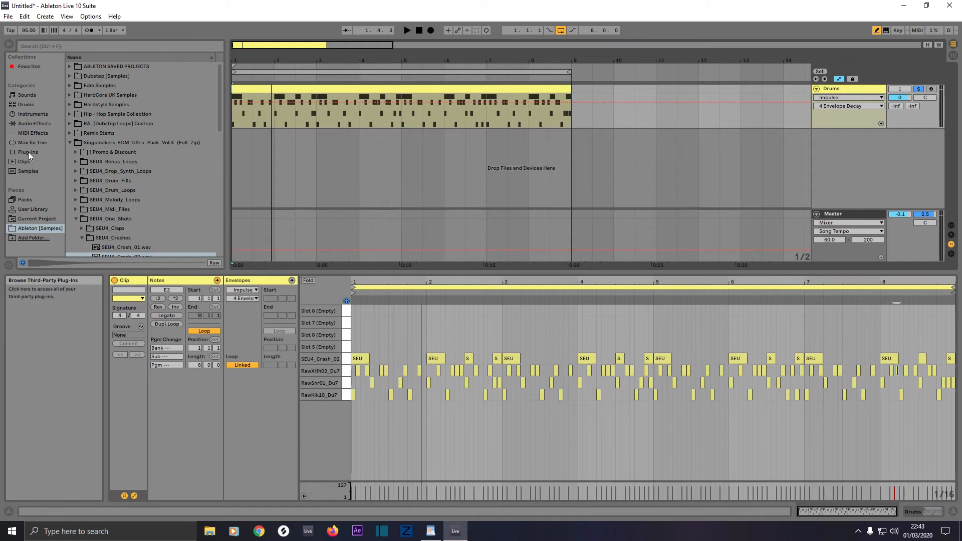
Add the EQ Eight audio effect to the Drums track after Impulse
{"action": "left_click", "coordinate": [27, 123]}
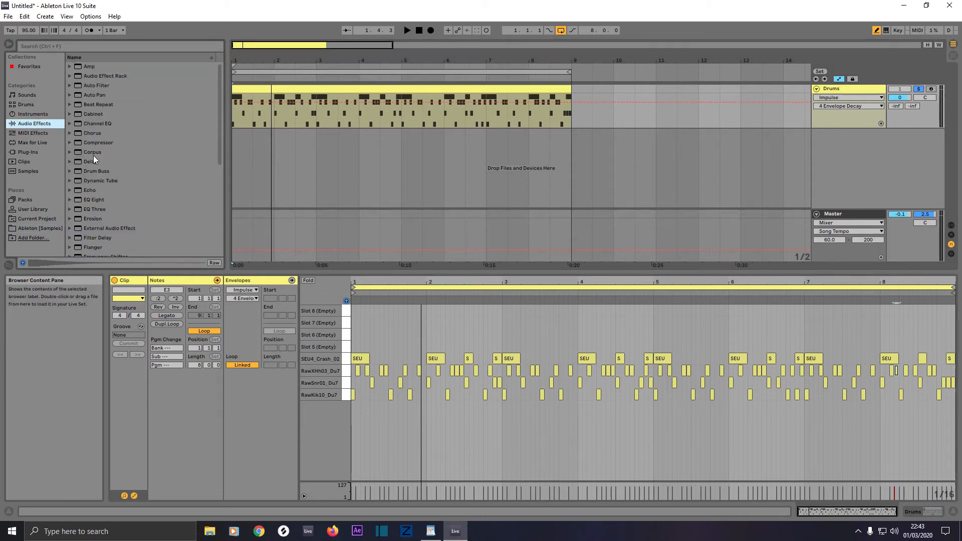
{"action": "left_click", "coordinate": [92, 201]}
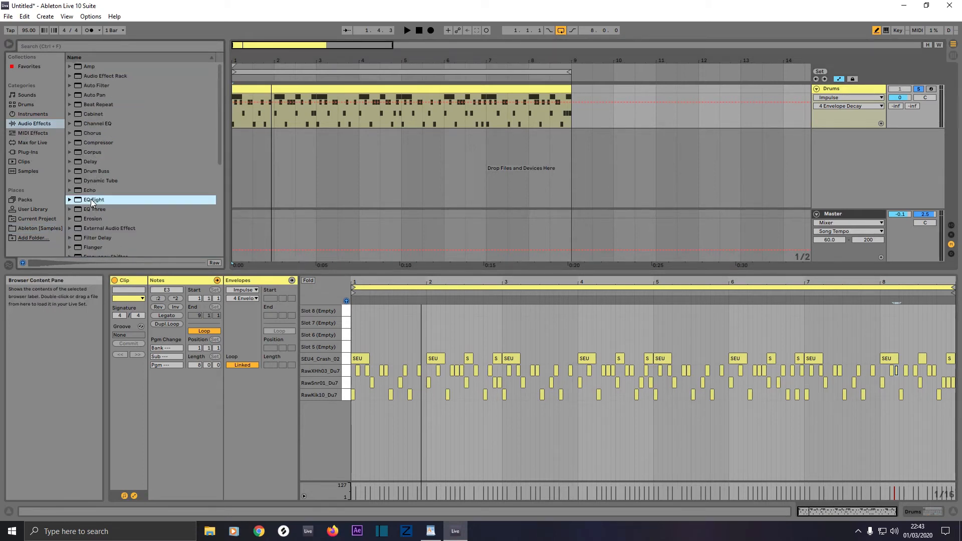
{"action": "left_click_drag", "start_coordinate": [267, 117], "coordinate": [268, 116]}
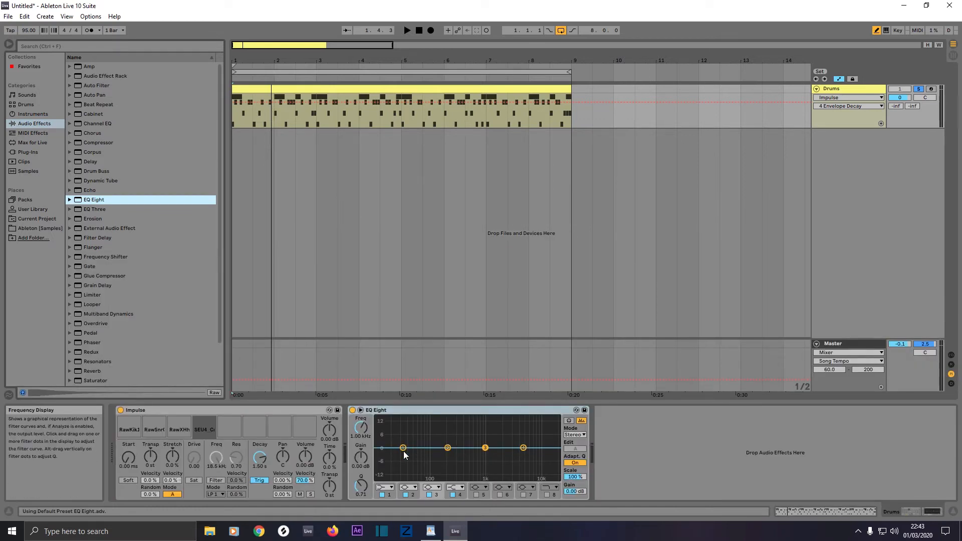
Set EQ Eight band 1 to a low-cut filter at 25.5 Hz
{"action": "left_click_drag", "start_coordinate": [404, 452], "coordinate": [404, 451]}
{"action": "left_click", "coordinate": [369, 438]}
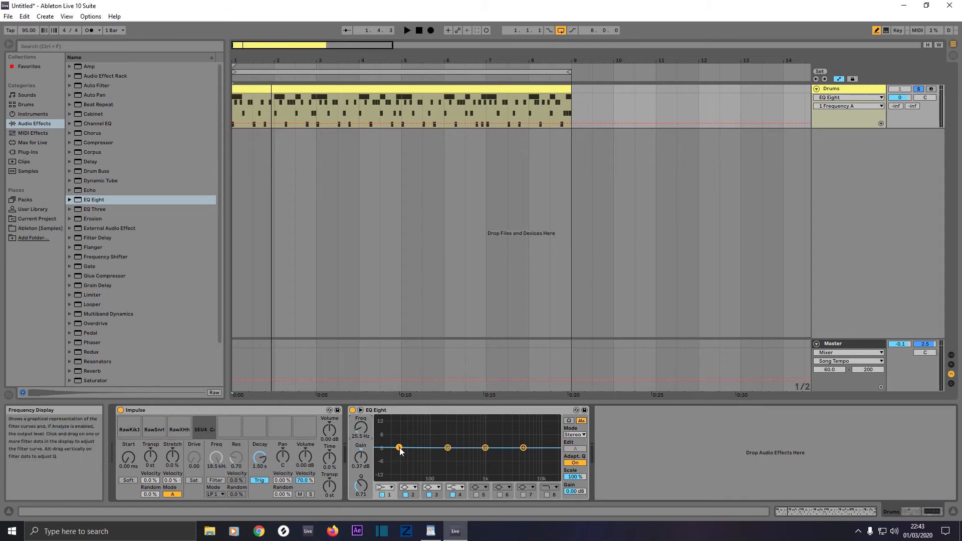
{"action": "left_click", "coordinate": [386, 487]}
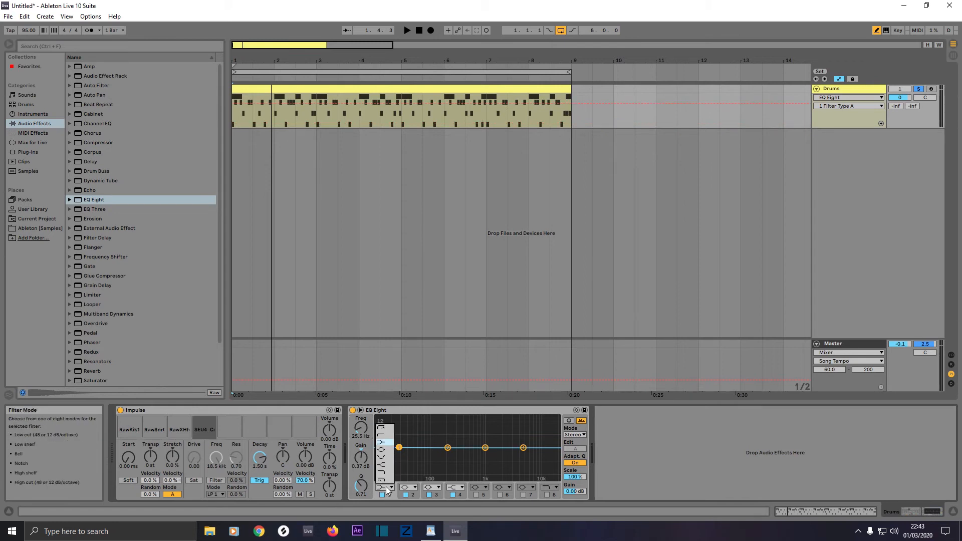
{"action": "left_click", "coordinate": [384, 430]}
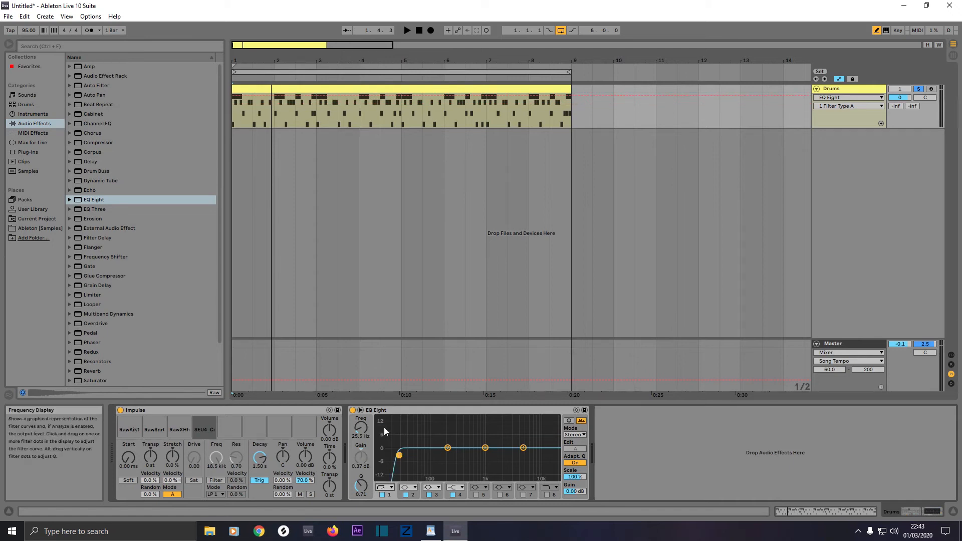
Set EQ Eight band 4 to a high-cut filter at 18.0 kHz
{"action": "left_click", "coordinate": [524, 448]}
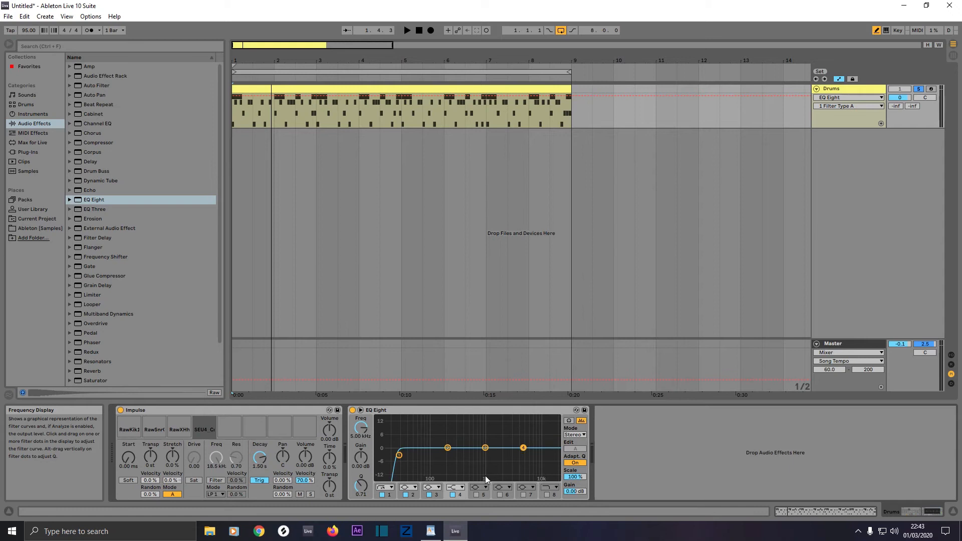
{"action": "left_click", "coordinate": [361, 427]}
{"action": "left_click_drag", "start_coordinate": [361, 427], "coordinate": [360, 414]}
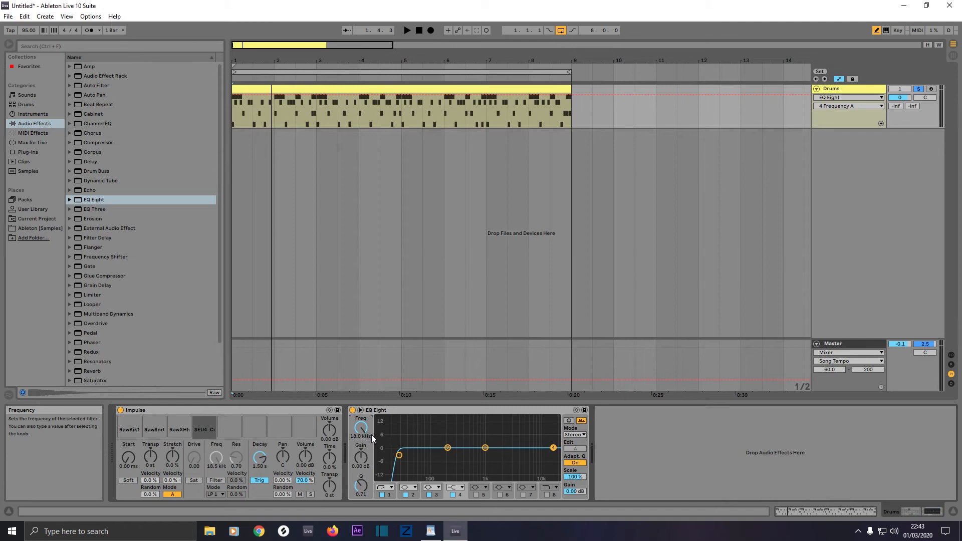
{"action": "left_click", "coordinate": [453, 487]}
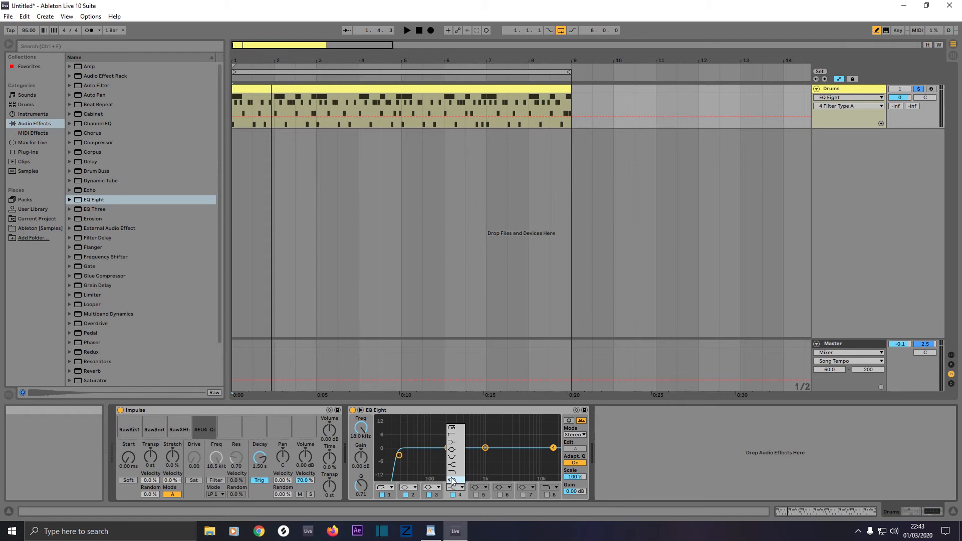
{"action": "left_click", "coordinate": [451, 480]}
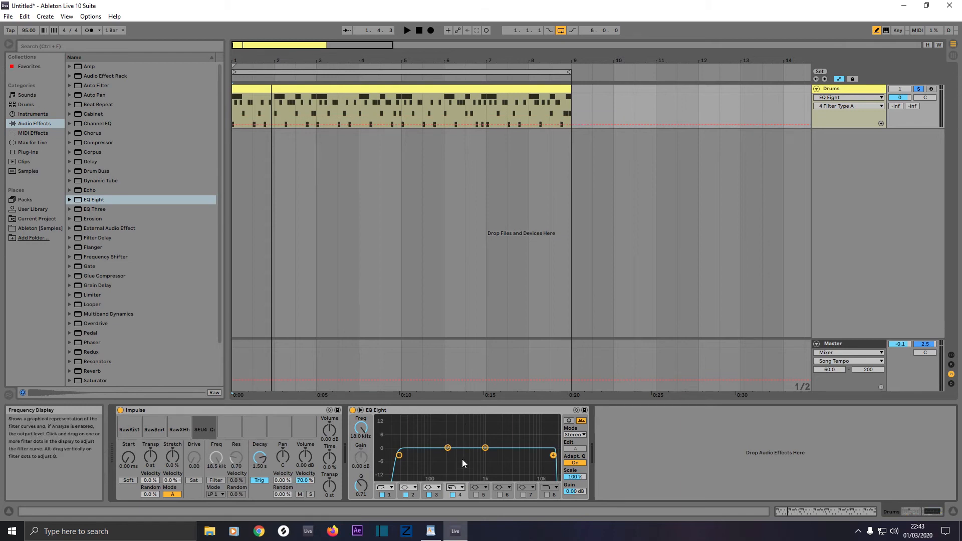
Tune EQ Eight band 2 to 45.8 Hz with a Q of 18.0 while playing the pattern, and stop playback
{"action": "left_click", "coordinate": [449, 448]}
{"action": "key", "text": "space"}
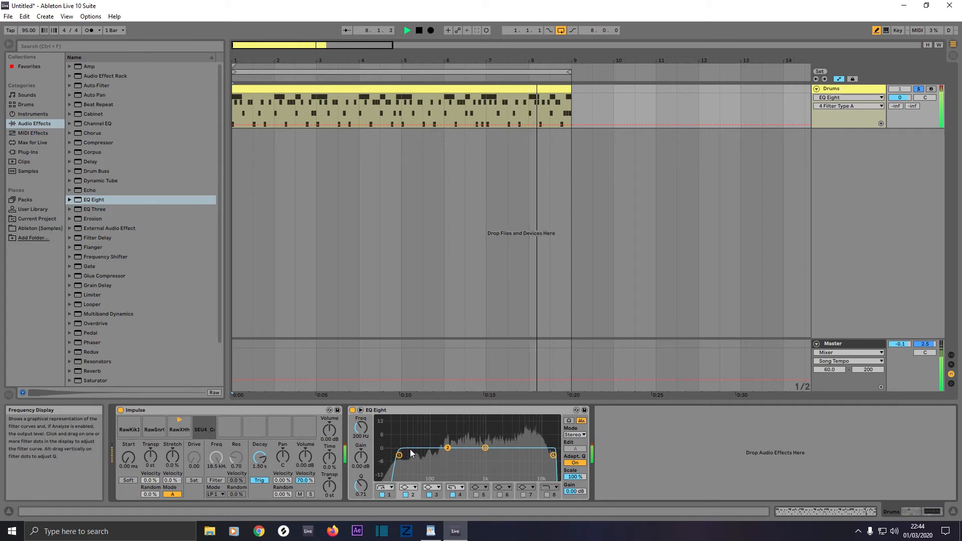
{"action": "left_click_drag", "start_coordinate": [360, 427], "coordinate": [360, 468]}
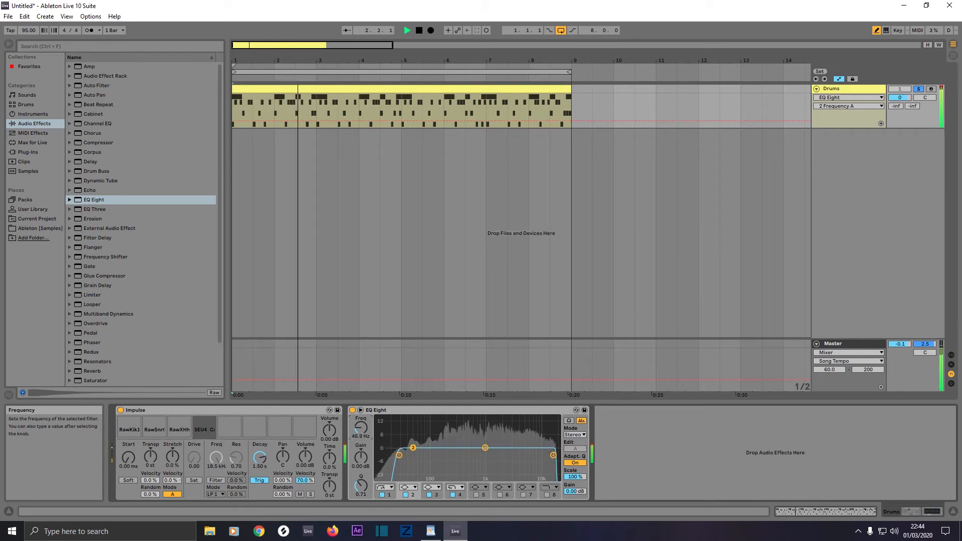
{"action": "left_click_drag", "start_coordinate": [360, 427], "coordinate": [359, 428]}
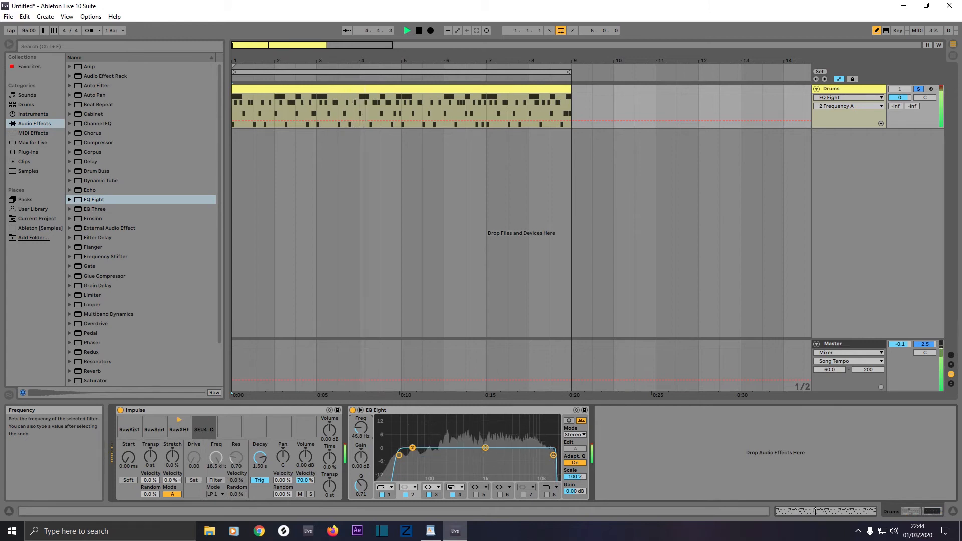
{"action": "left_click", "coordinate": [360, 485]}
{"action": "left_click_drag", "start_coordinate": [361, 485], "coordinate": [357, 484]}
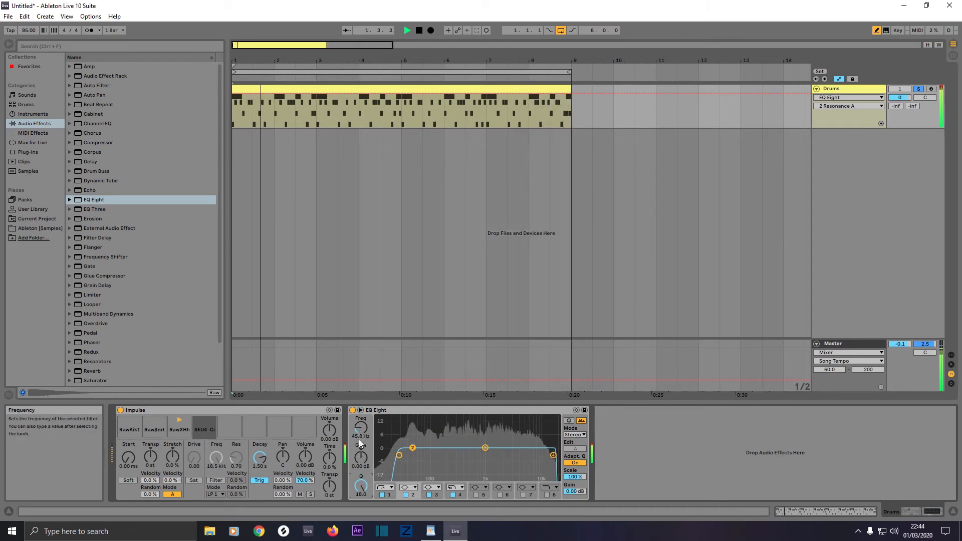
{"action": "key", "text": "space"}
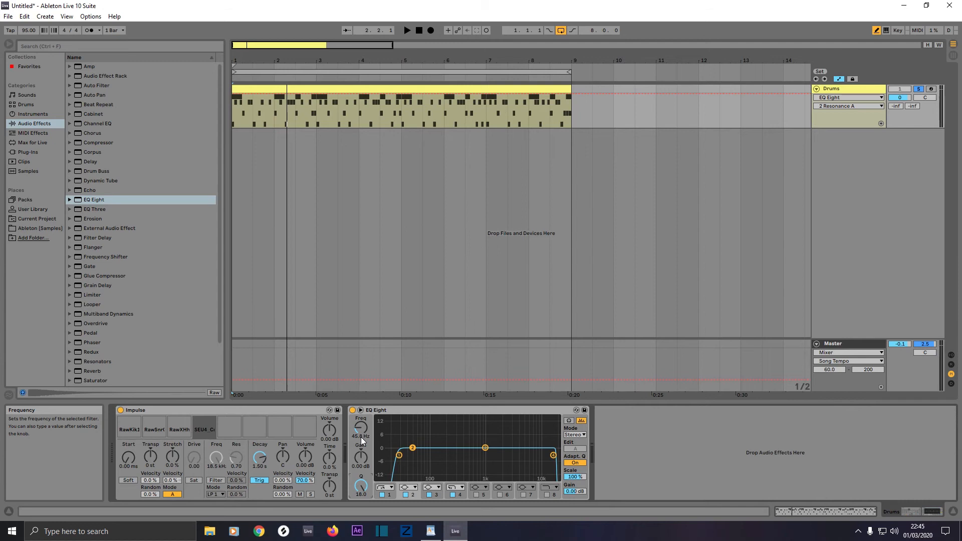
Set EQ Eight band 3's gain to -2.55 dB, and enable band 5 at 3.25 kHz with a Q of 12.5
{"action": "left_click", "coordinate": [485, 448]}
{"action": "left_click_drag", "start_coordinate": [360, 455], "coordinate": [360, 467]}
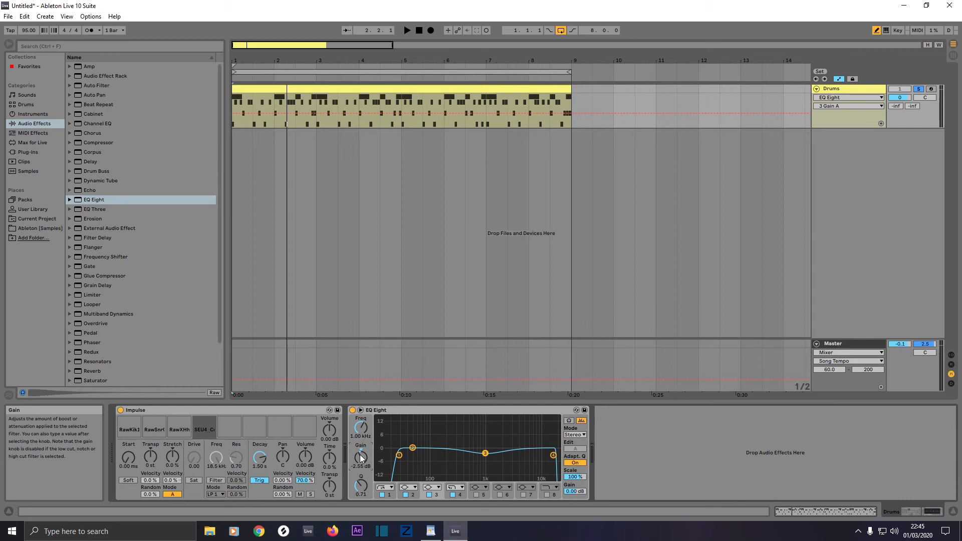
{"action": "left_click", "coordinate": [476, 495]}
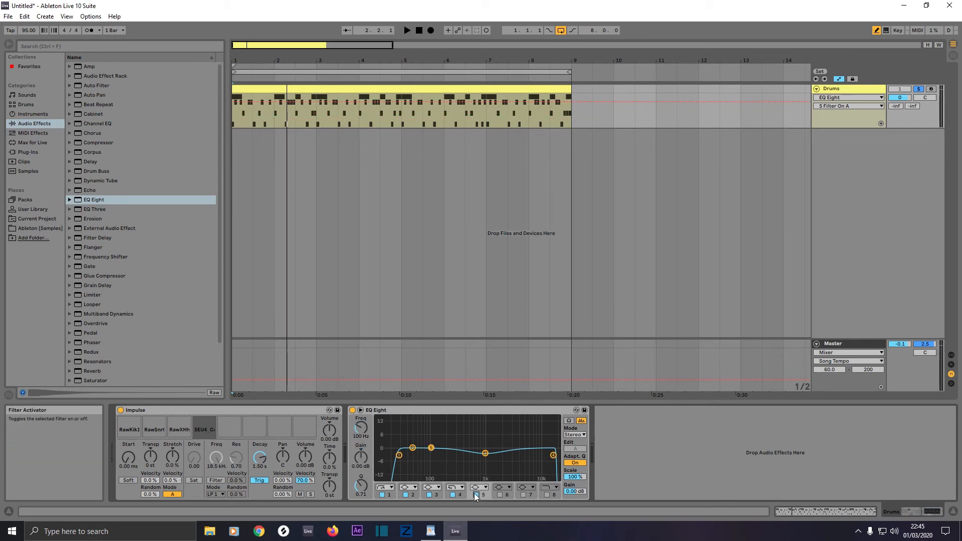
{"action": "left_click_drag", "start_coordinate": [361, 428], "coordinate": [361, 415]}
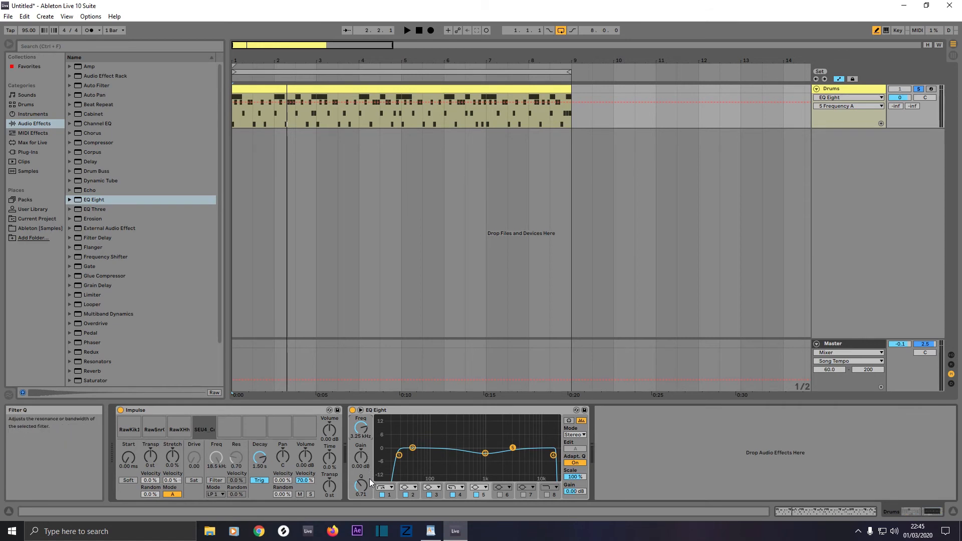
{"action": "mouse_move", "coordinate": [364, 489]}
{"action": "left_mouse_down"}
{"action": "mouse_move", "coordinate": [364, 463]}
{"action": "mouse_move", "coordinate": [365, 493]}
{"action": "left_mouse_up"}
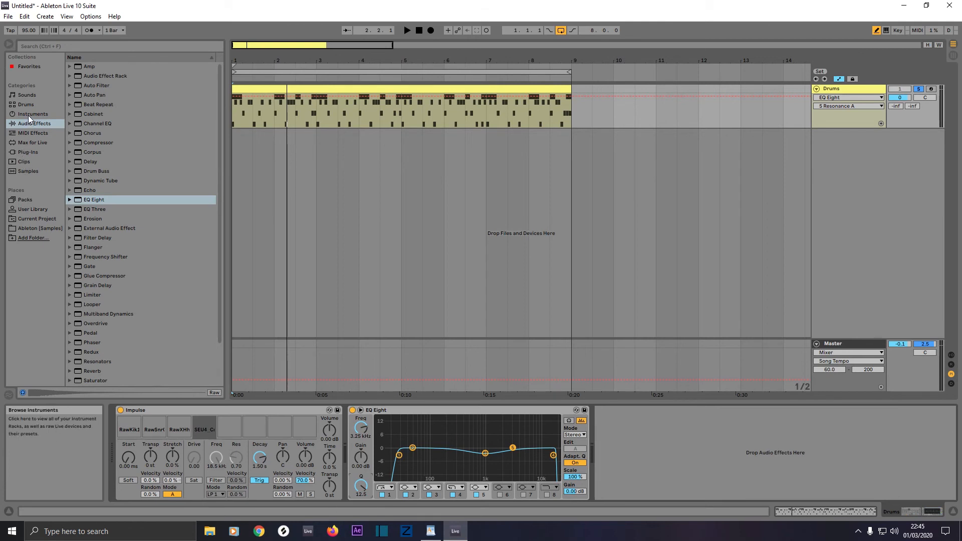
Add the Boombox Drums rack from the Mixing & Mastering audio effect presets to the Drums track
{"action": "left_click", "coordinate": [69, 76]}
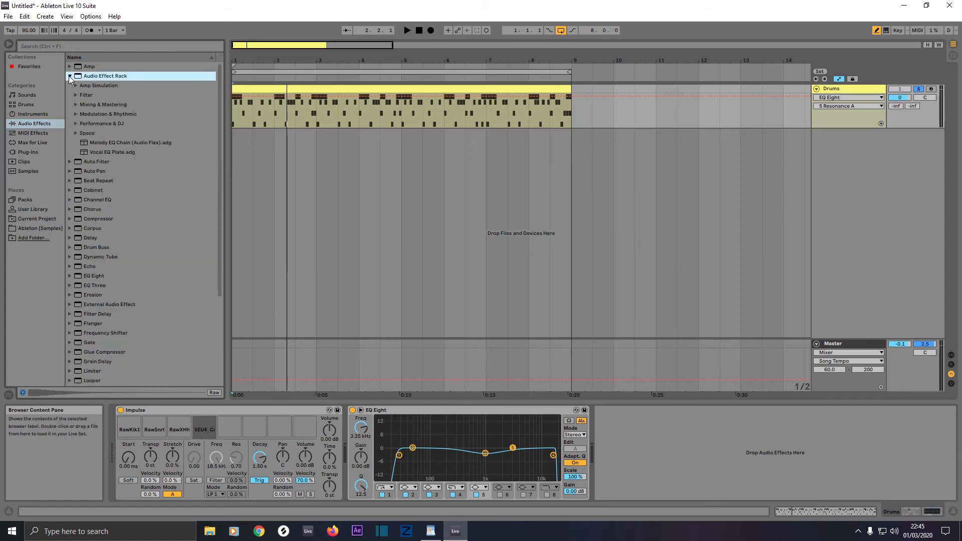
{"action": "left_click", "coordinate": [75, 105]}
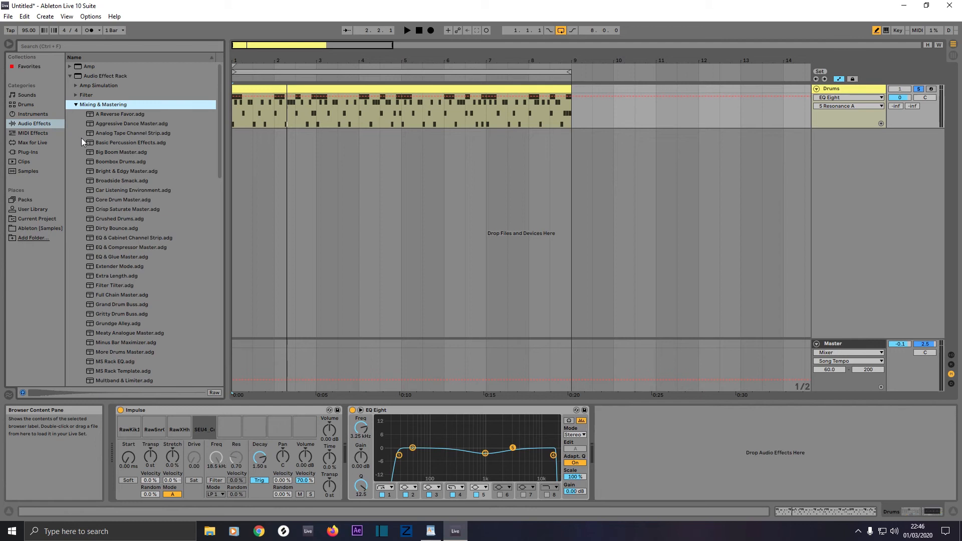
{"action": "left_click", "coordinate": [105, 161]}
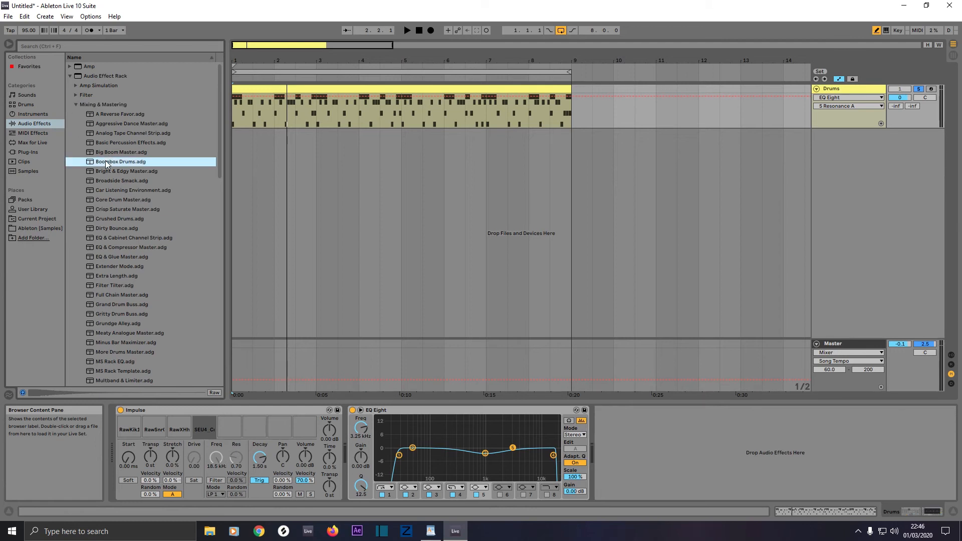
{"action": "left_click_drag", "start_coordinate": [324, 103], "coordinate": [325, 105]}
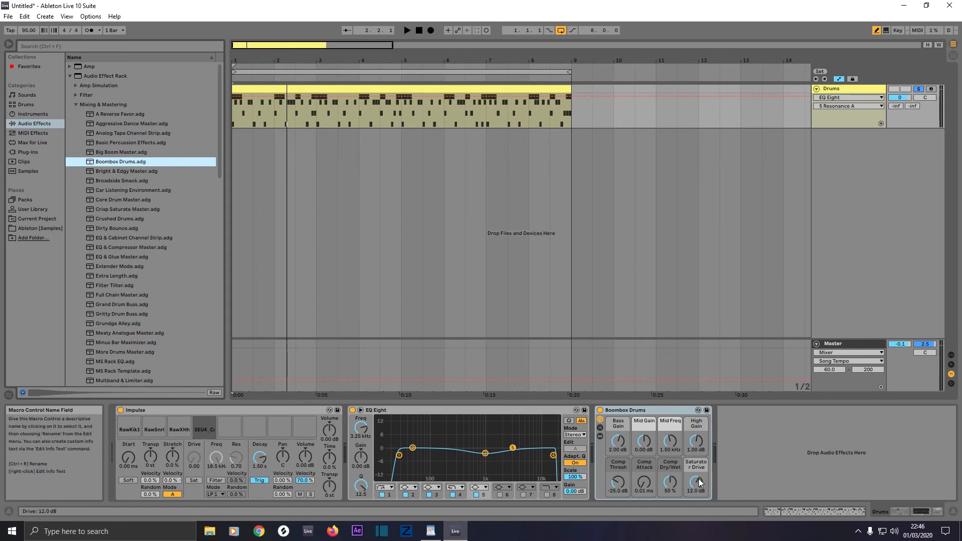
Lower the Boombox Drums Saturator Drive to 9.20 dB while auditioning the drum clip
{"action": "left_click_drag", "start_coordinate": [698, 478], "coordinate": [696, 483]}
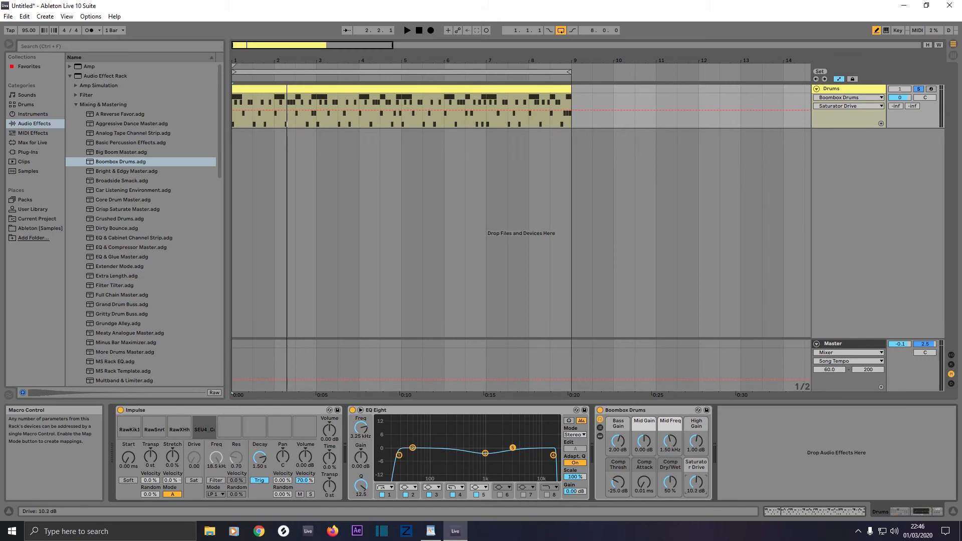
{"action": "left_click", "coordinate": [370, 92]}
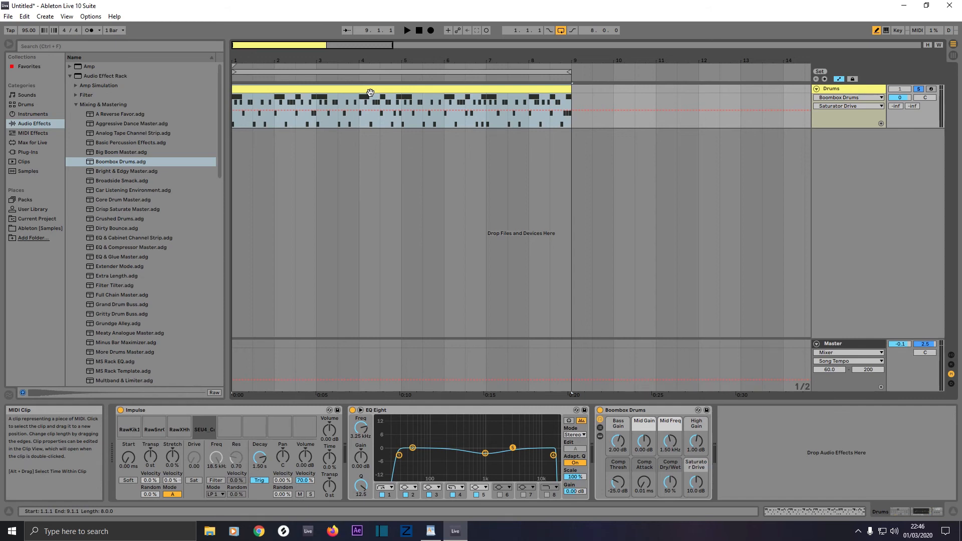
{"action": "key", "text": "space"}
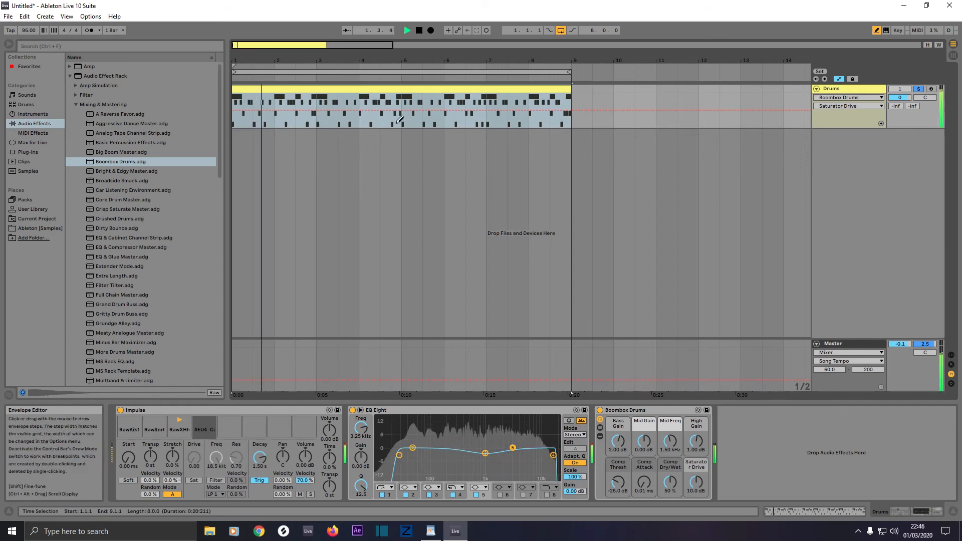
{"action": "left_click_drag", "start_coordinate": [696, 482], "coordinate": [696, 486]}
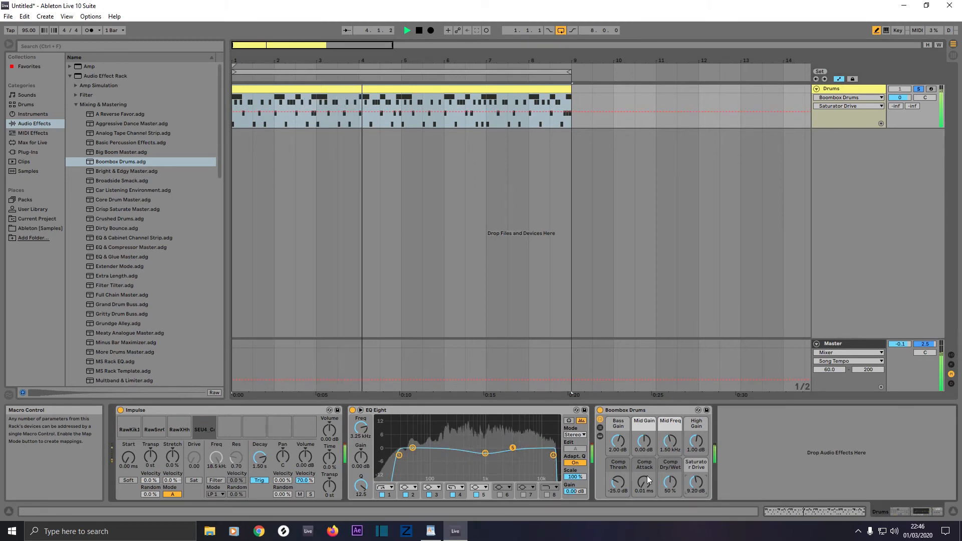
Set Boombox Drums compression to -23.5 dB threshold, 0.11 ms attack, 60 % wet; bass 1.54 dB, mid 0.50 dB at 3.25 kHz, high 1.20 dB
{"action": "left_click_drag", "start_coordinate": [618, 481], "coordinate": [670, 478]}
{"action": "left_click_drag", "start_coordinate": [620, 440], "coordinate": [689, 436]}
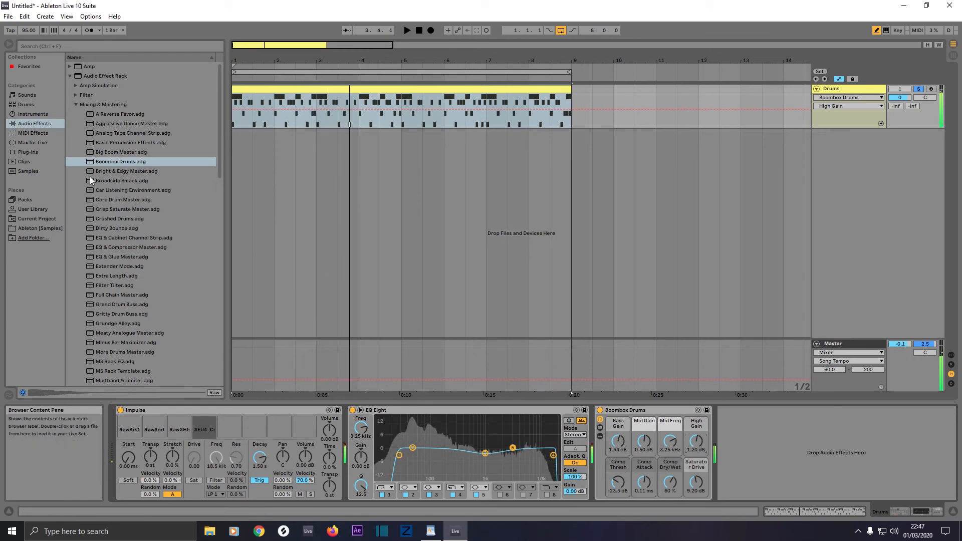
Insert a Glue Compressor between EQ Eight and the Boombox Drums rack on the Drums track
{"action": "left_click", "coordinate": [70, 76]}
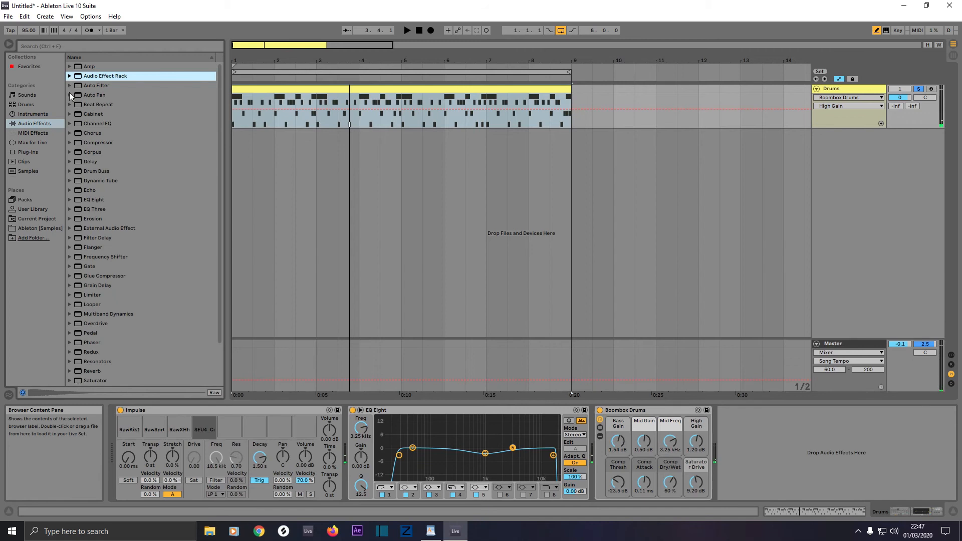
{"action": "left_click", "coordinate": [35, 122]}
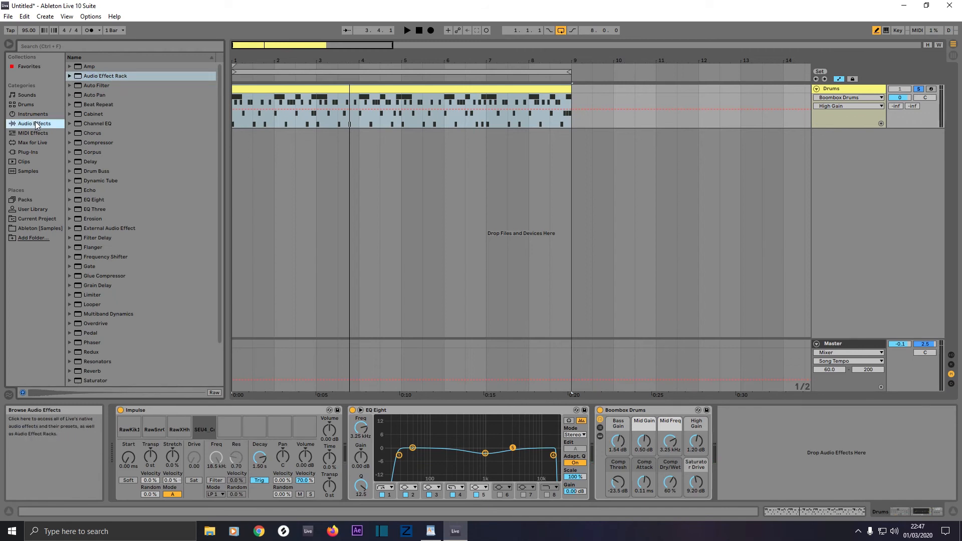
{"action": "left_click", "coordinate": [101, 276]}
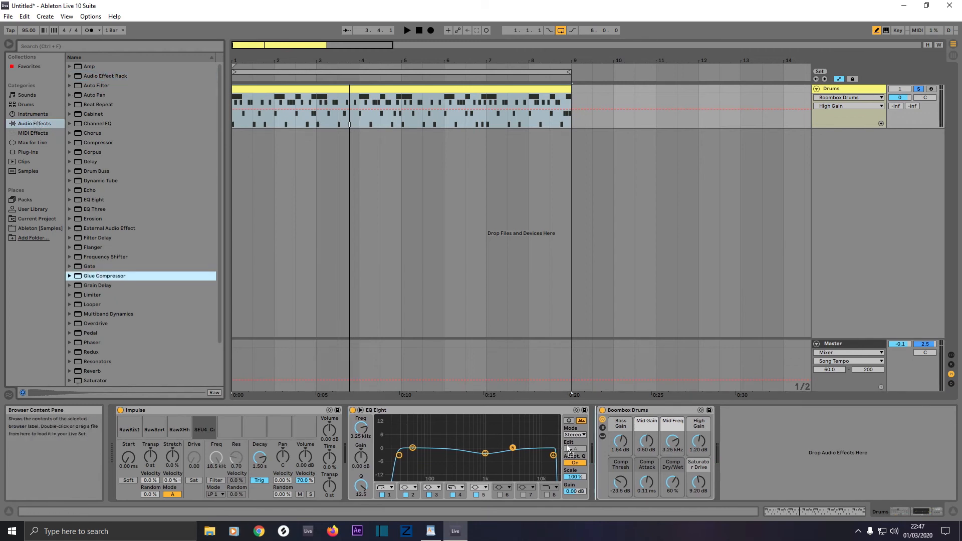
{"action": "left_click_drag", "start_coordinate": [593, 431], "coordinate": [593, 430]}
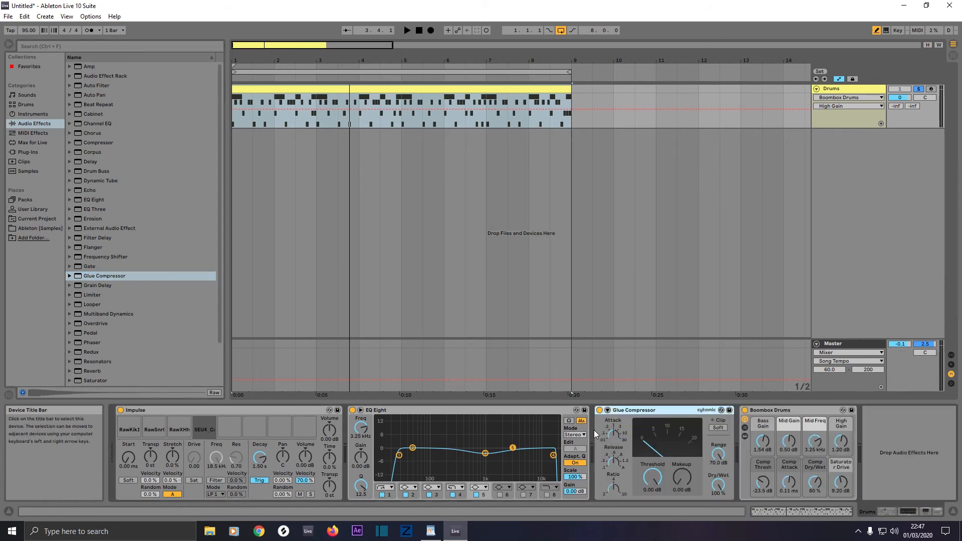
Review the order of Impulse, EQ Eight, Glue Compressor and Boombox Drums, and inspect EQ Eight band 1
{"action": "left_click", "coordinate": [133, 411]}
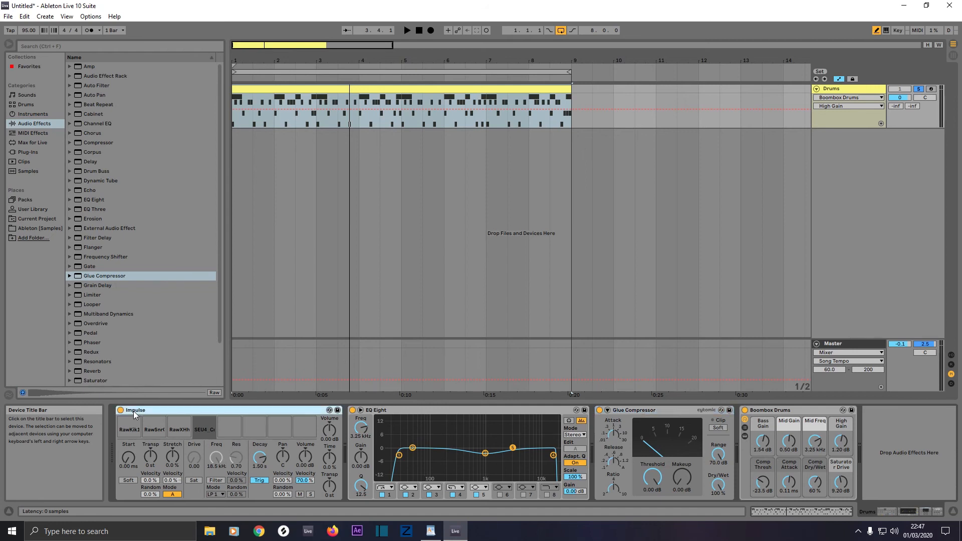
{"action": "left_click", "coordinate": [396, 410]}
{"action": "left_click", "coordinate": [636, 411]}
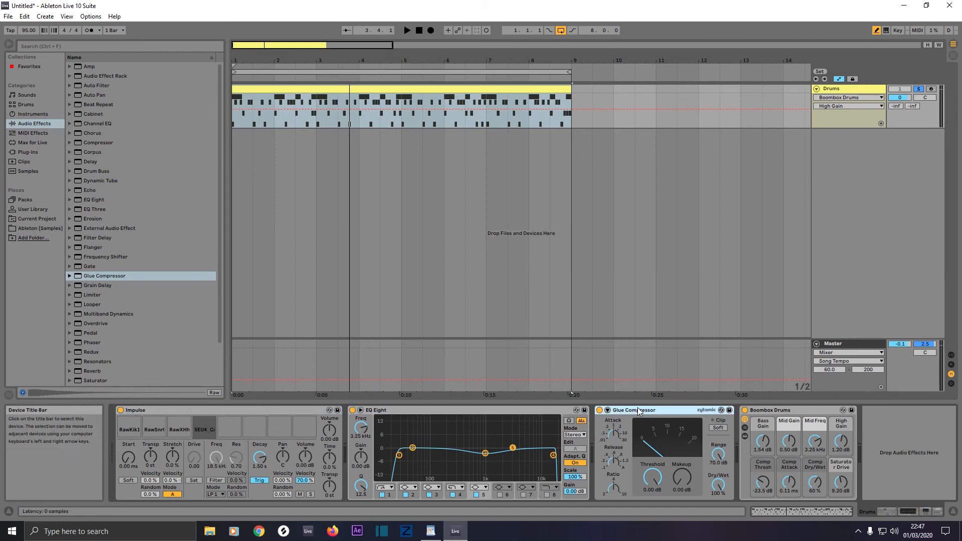
{"action": "left_click", "coordinate": [760, 412]}
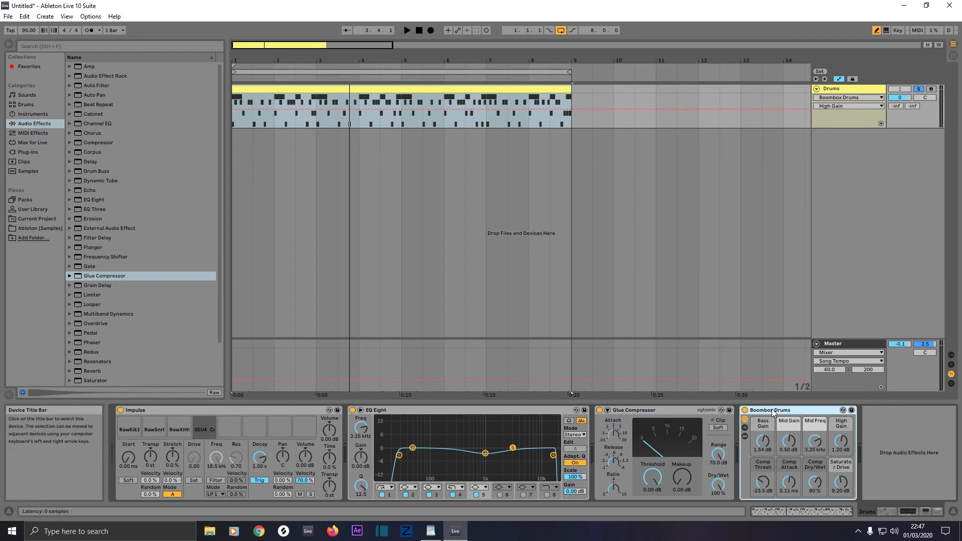
{"action": "left_click", "coordinate": [621, 408]}
{"action": "left_click", "coordinate": [423, 412]}
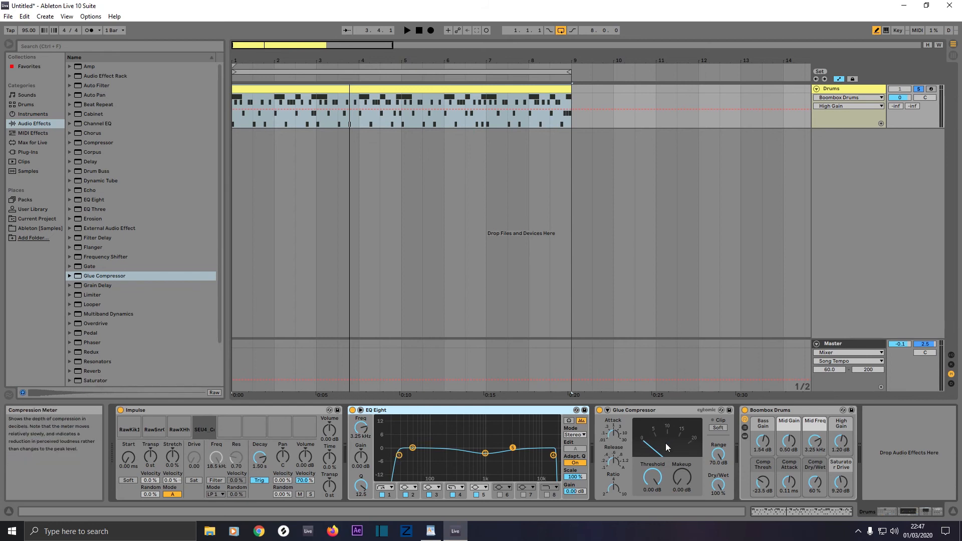
{"action": "left_click", "coordinate": [399, 456]}
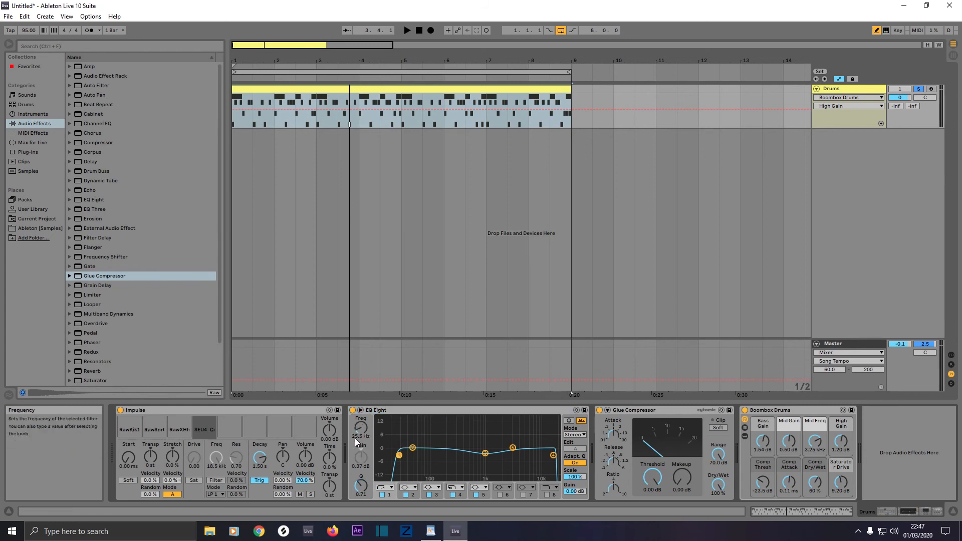
Lower the Glue Compressor threshold to -5.30 dB on the Drums track while auditioning the drum clip
{"action": "left_click", "coordinate": [611, 435]}
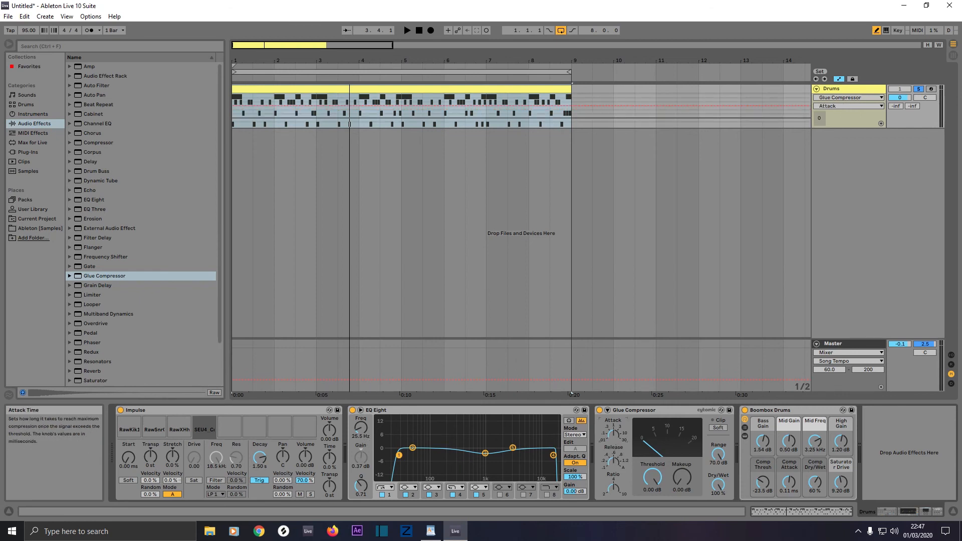
{"action": "left_click", "coordinate": [611, 462]}
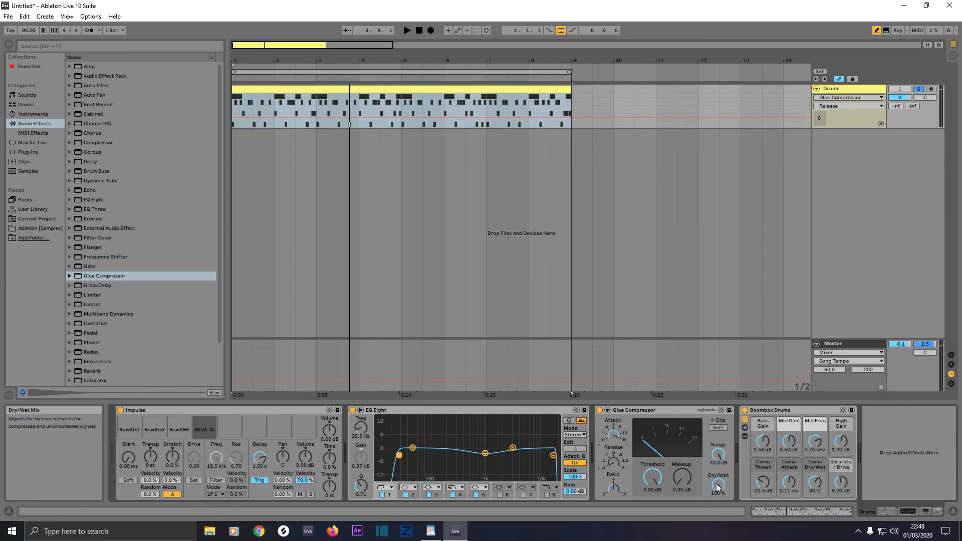
{"action": "key", "text": "space"}
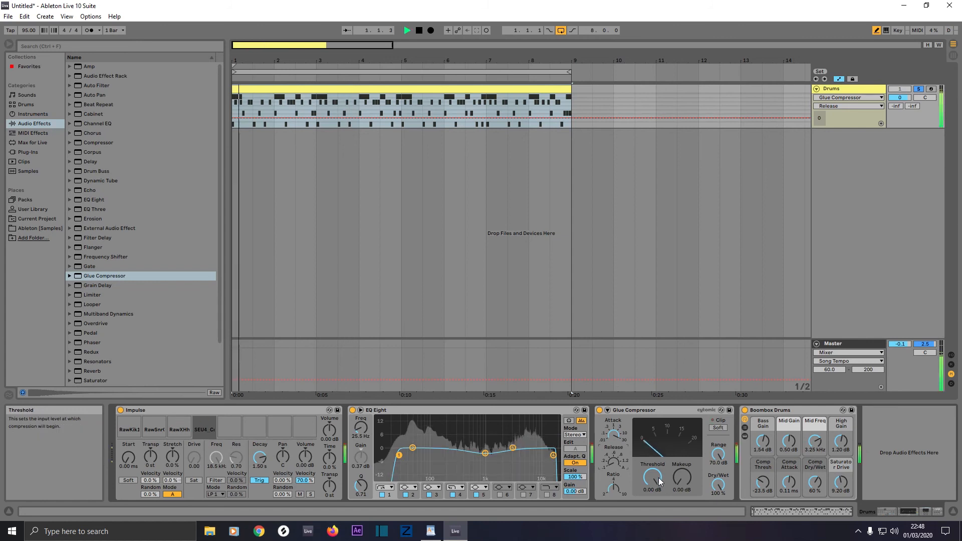
{"action": "left_click_drag", "start_coordinate": [653, 480], "coordinate": [653, 484]}
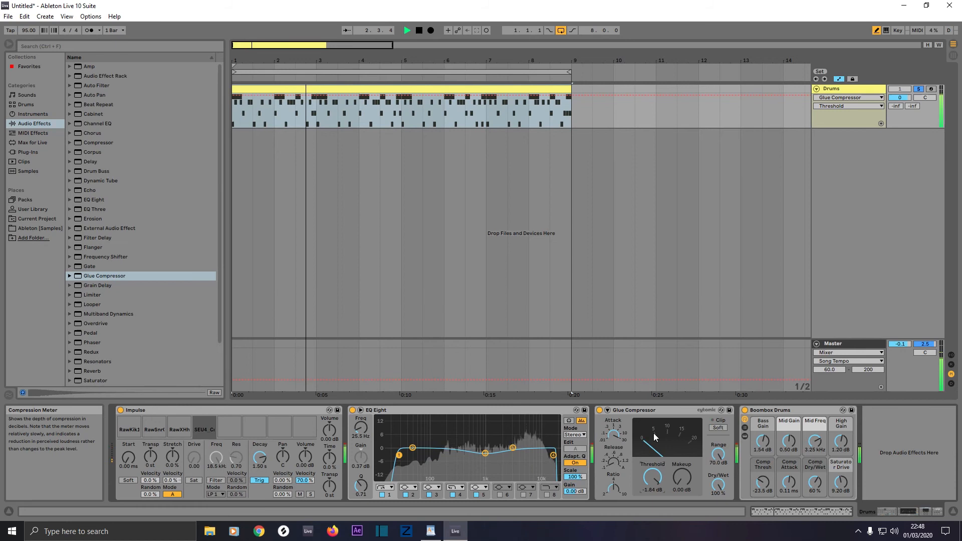
{"action": "left_click_drag", "start_coordinate": [646, 482], "coordinate": [647, 485]}
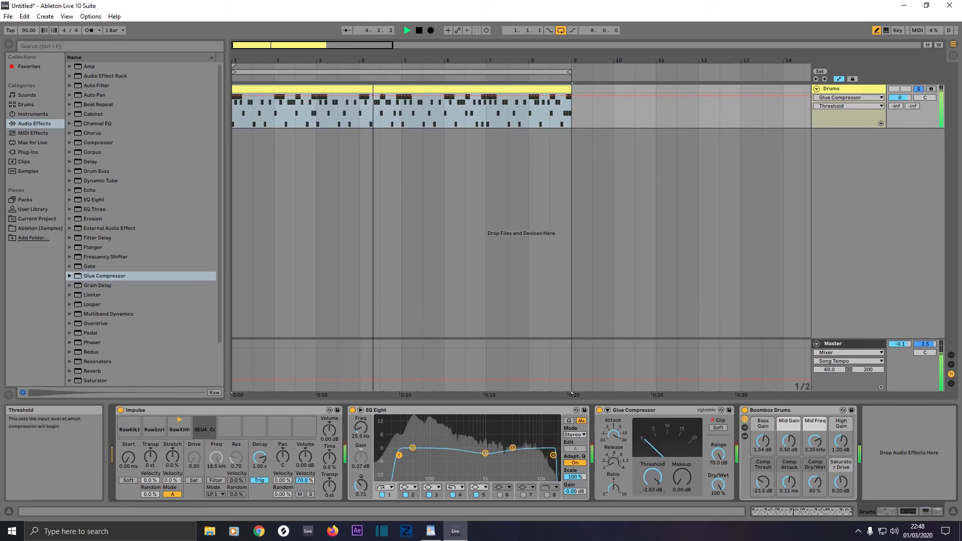
{"action": "left_click_drag", "start_coordinate": [646, 484], "coordinate": [647, 494]}
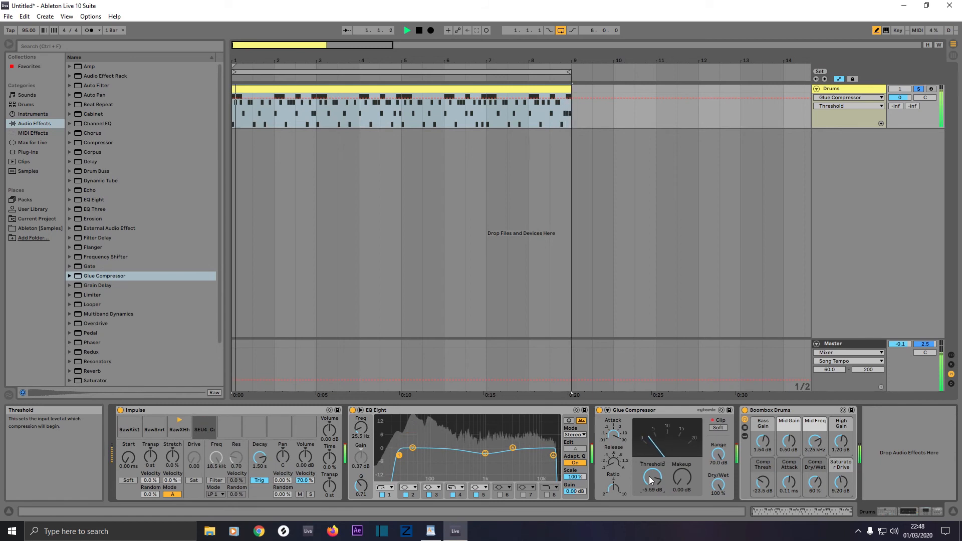
{"action": "left_click_drag", "start_coordinate": [648, 476], "coordinate": [648, 476]}
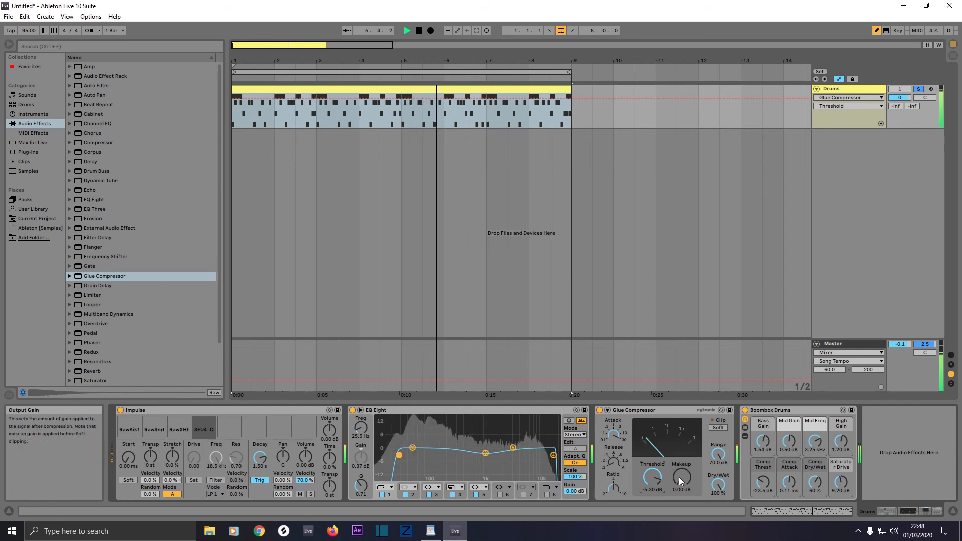
Raise the Glue Compressor makeup gain to 2.75 dB during playback and stop the drum clip
{"action": "left_click_drag", "start_coordinate": [683, 479], "coordinate": [684, 462]}
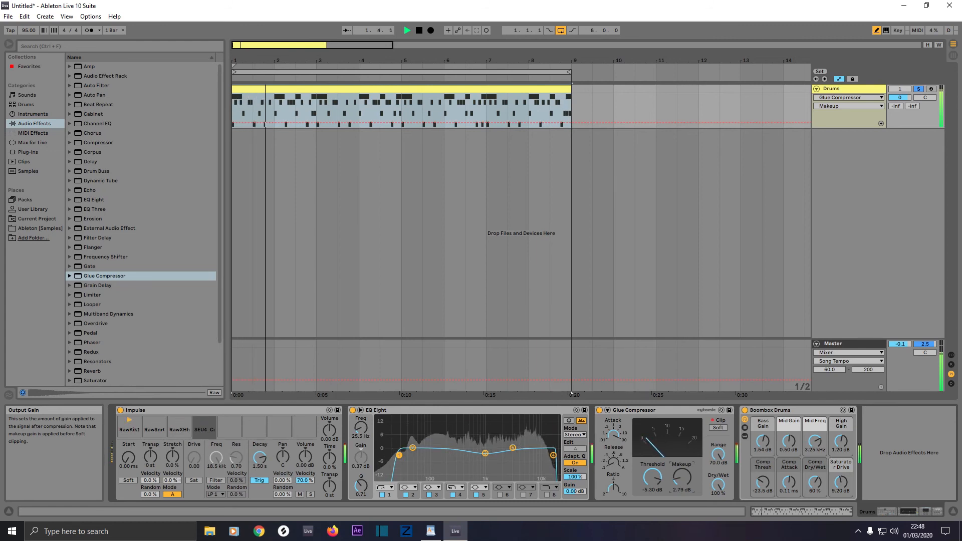
{"action": "left_click_drag", "start_coordinate": [683, 479], "coordinate": [683, 480]}
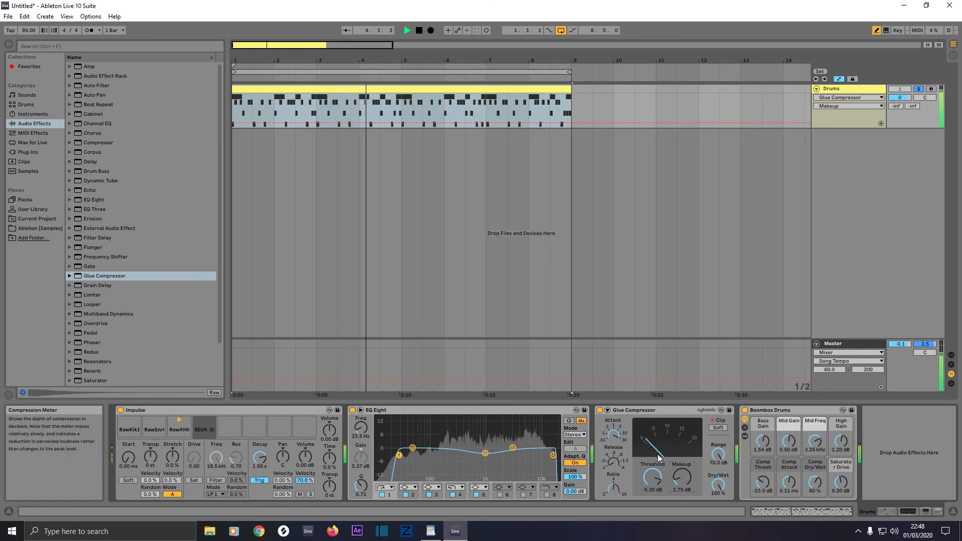
{"action": "key", "text": "space"}
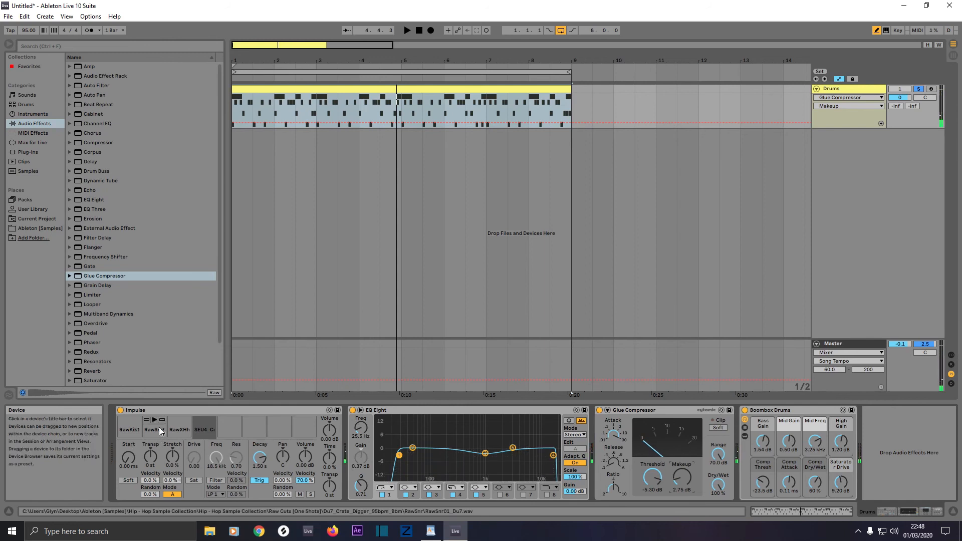
Group Impulse, EQ Eight, Glue Compressor and Boombox Drums into one Instrument Rack on the Drums track
{"action": "left_click", "coordinate": [208, 411]}
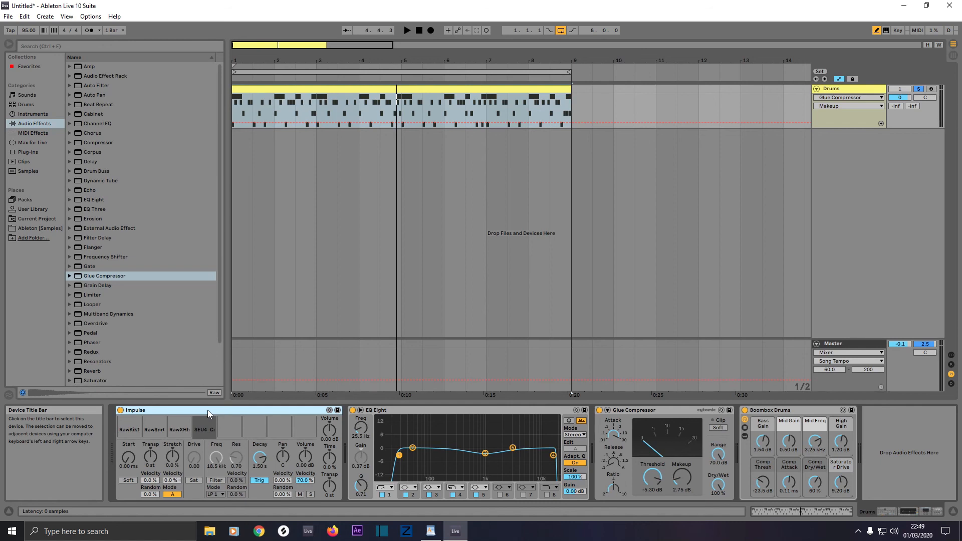
{"action": "key", "text": "ctrl+a"}
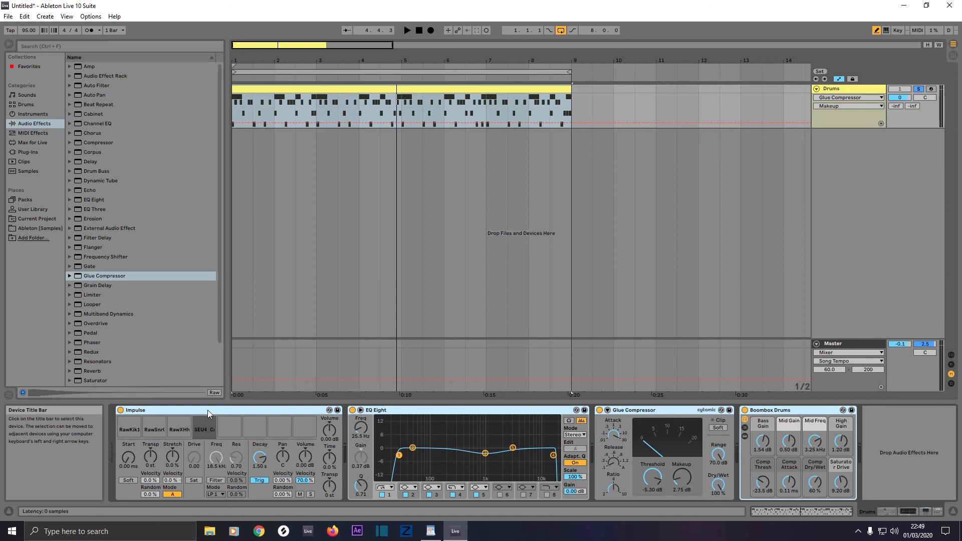
{"action": "right_click", "coordinate": [175, 409]}
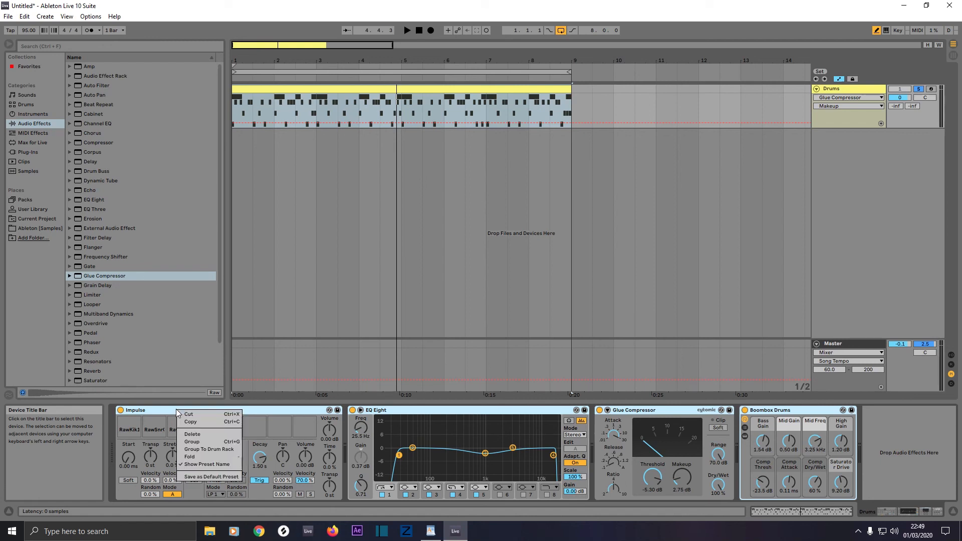
{"action": "left_click", "coordinate": [198, 442]}
Switch Impulse, EQ Eight, Glue Compressor, Boombox Drums and the whole Instrument Rack off and back on, one at a time
{"action": "left_click", "coordinate": [131, 410]}
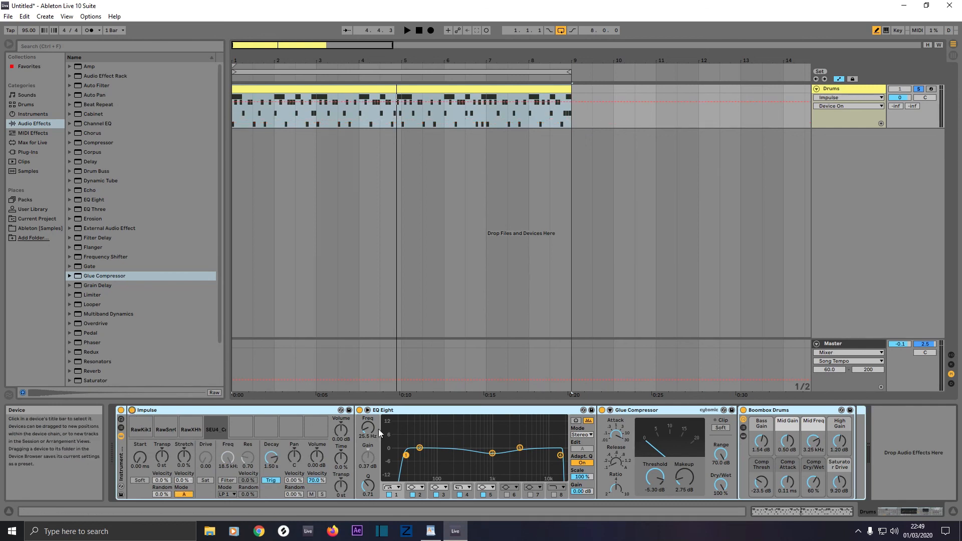
{"action": "left_click", "coordinate": [359, 411]}
{"action": "left_click", "coordinate": [358, 410]}
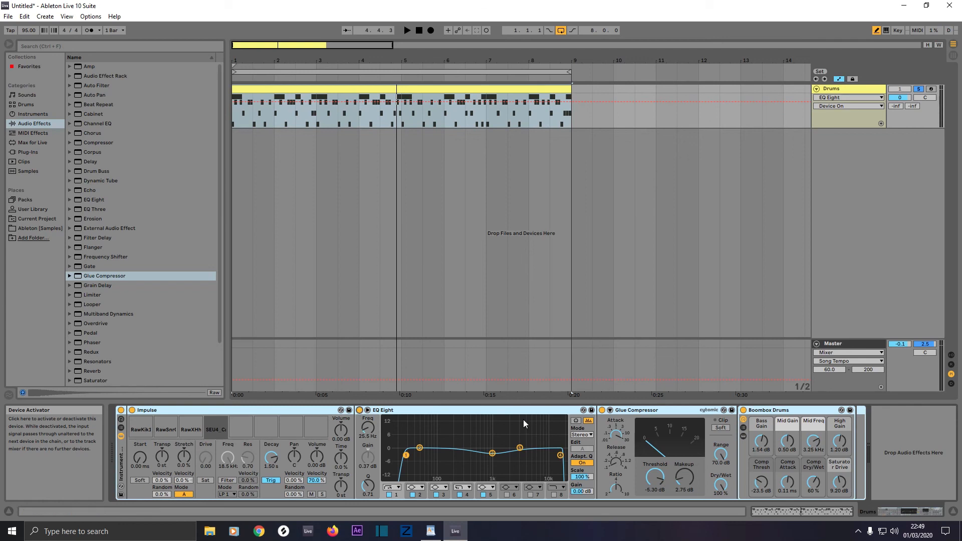
{"action": "left_click", "coordinate": [601, 410]}
{"action": "left_click", "coordinate": [602, 411]}
{"action": "left_click", "coordinate": [743, 410]}
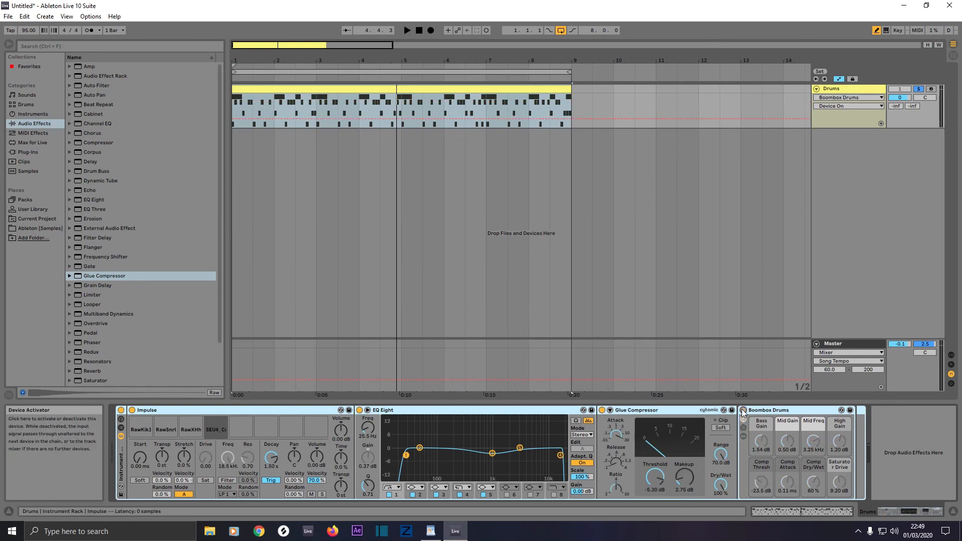
{"action": "left_click", "coordinate": [742, 410]}
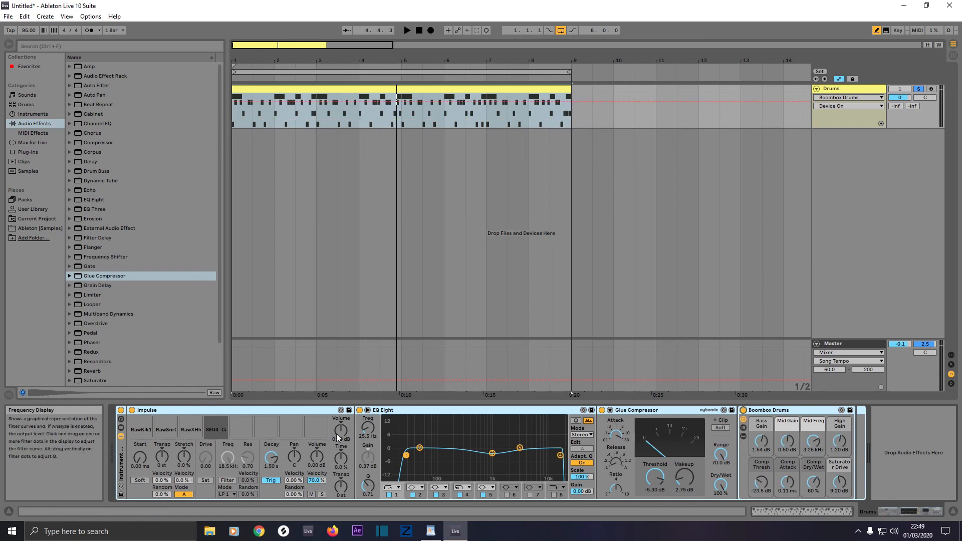
{"action": "left_click", "coordinate": [121, 410]}
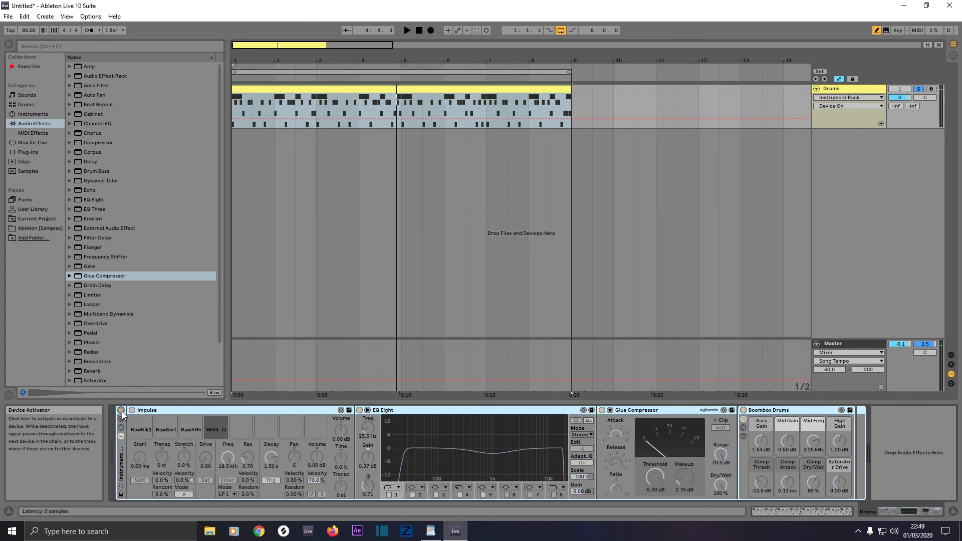
{"action": "left_click", "coordinate": [121, 410]}
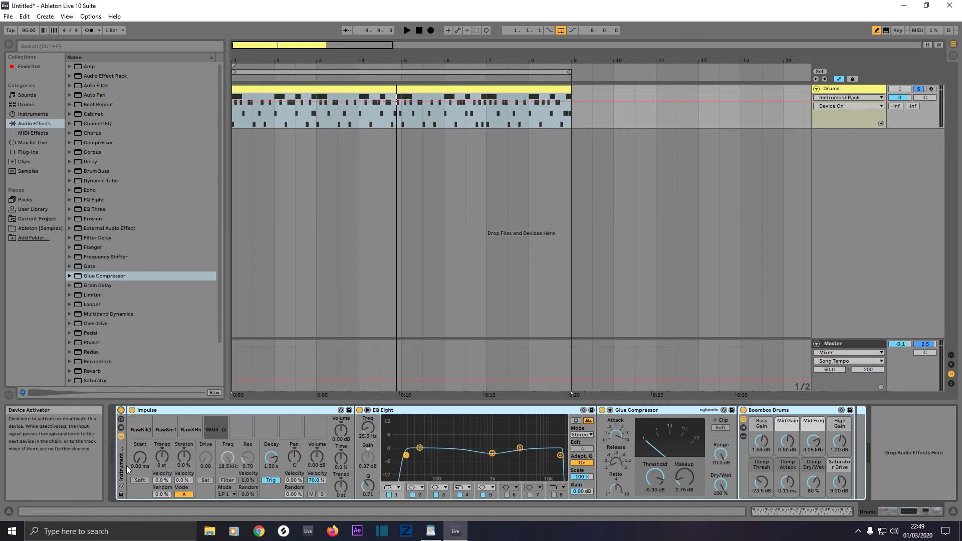
Save the Instrument Rack as a User Library preset named Rap Drum Rack
{"action": "left_click", "coordinate": [120, 494]}
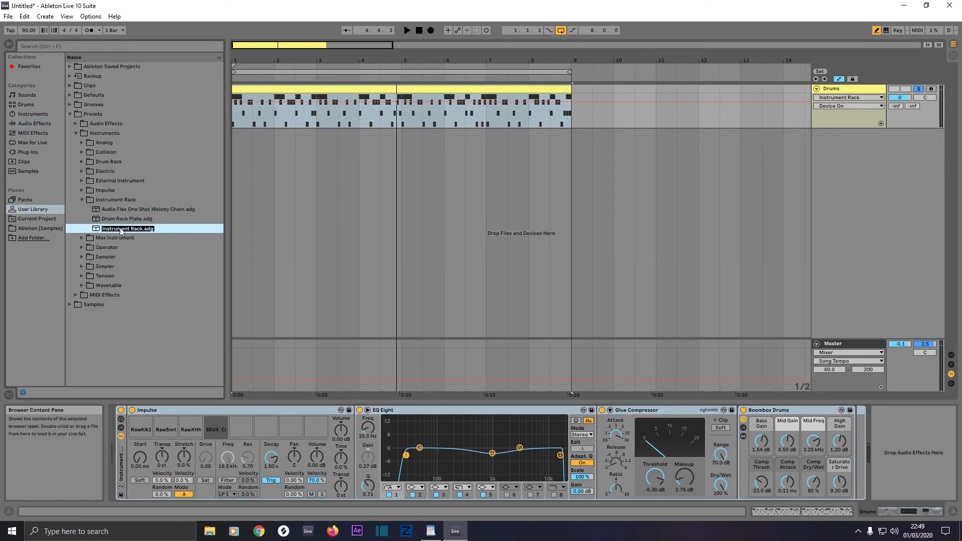
{"action": "type", "text": "Drum Rack"}
{"action": "key", "text": "Return"}
Locate Rap Drum Rack.adg among the User Library's Instrument Rack presets, starting from the Audio Effects category
{"action": "left_click", "coordinate": [41, 125]}
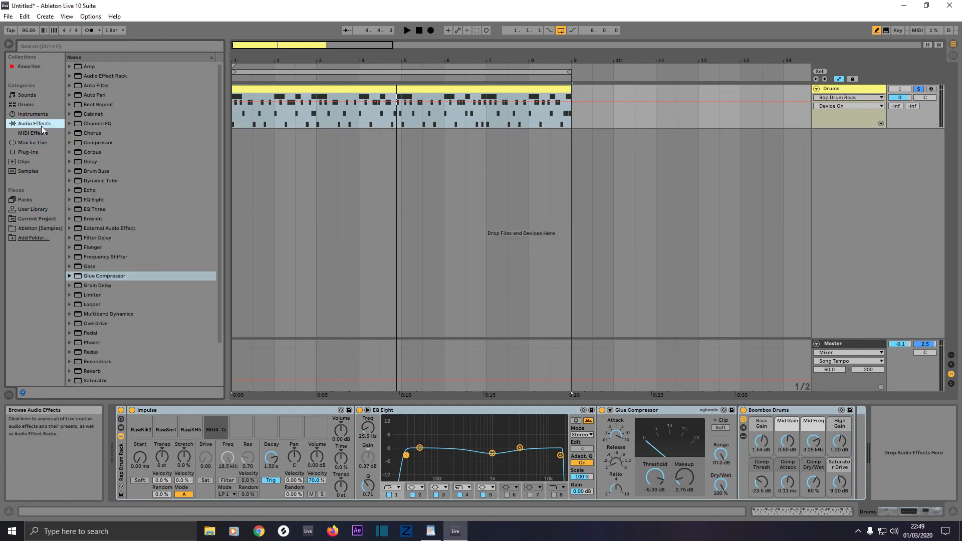
{"action": "left_click", "coordinate": [31, 210]}
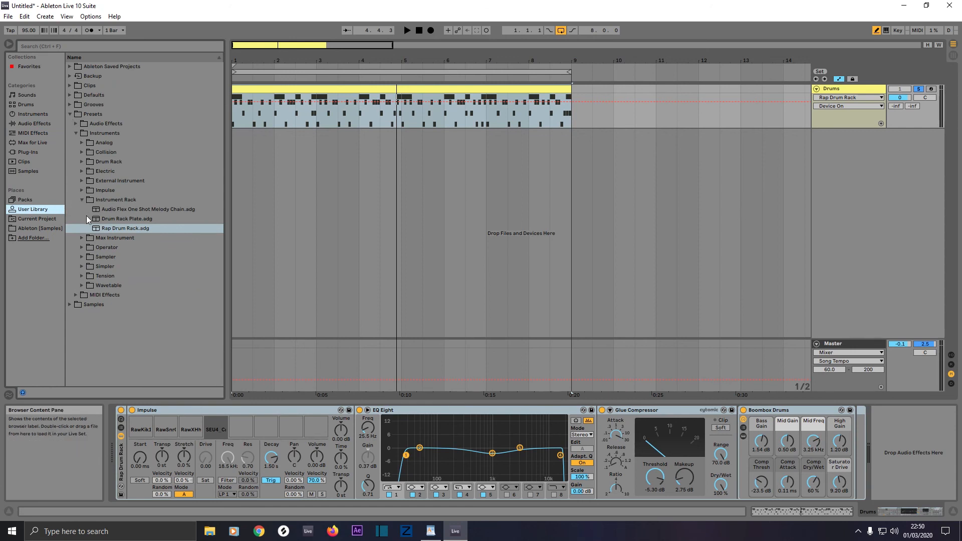
{"action": "left_click", "coordinate": [111, 229]}
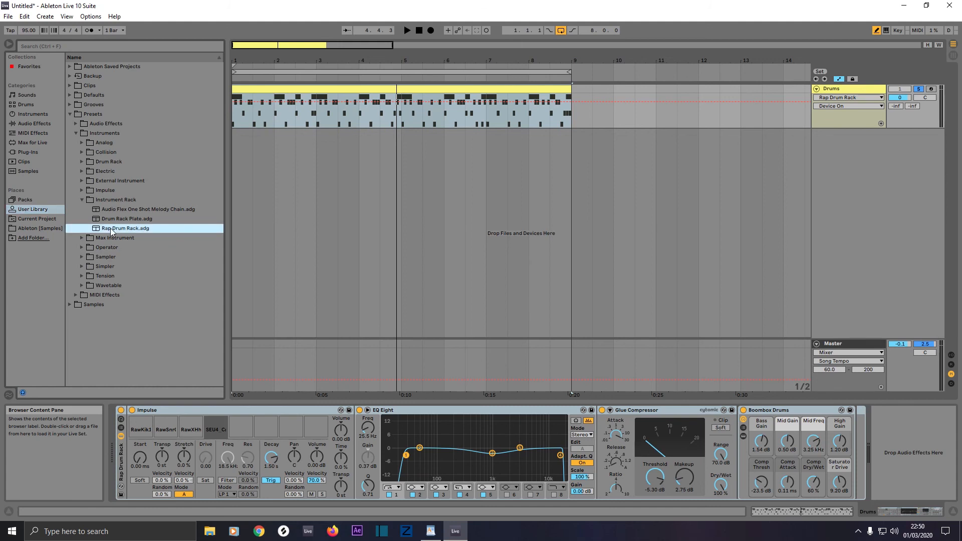
Delete the rack from the Drums track, reload it from the saved Rap Drum Rack.adg preset, and audition the drum clip
{"action": "left_click", "coordinate": [121, 468]}
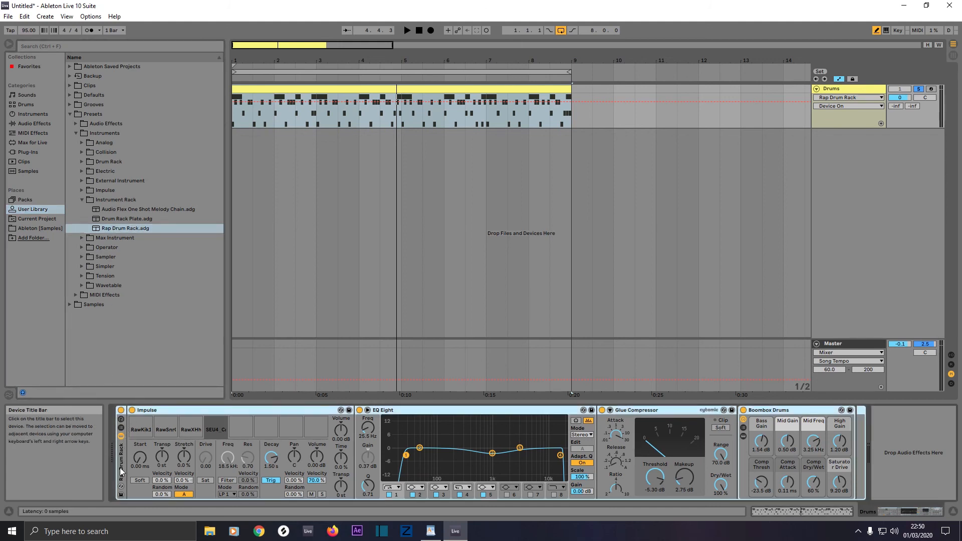
{"action": "key", "text": "Delete"}
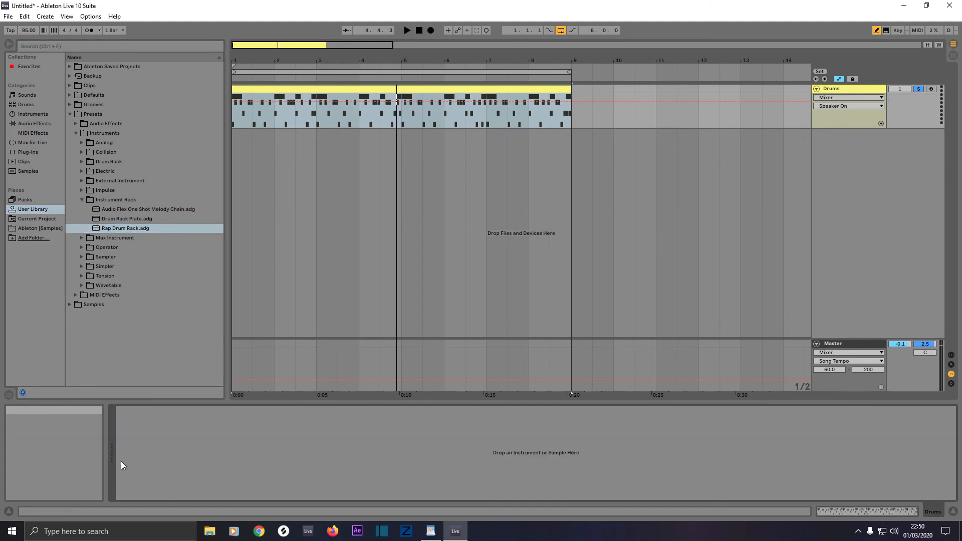
{"action": "left_click", "coordinate": [109, 227]}
{"action": "left_click_drag", "start_coordinate": [109, 228], "coordinate": [283, 103]}
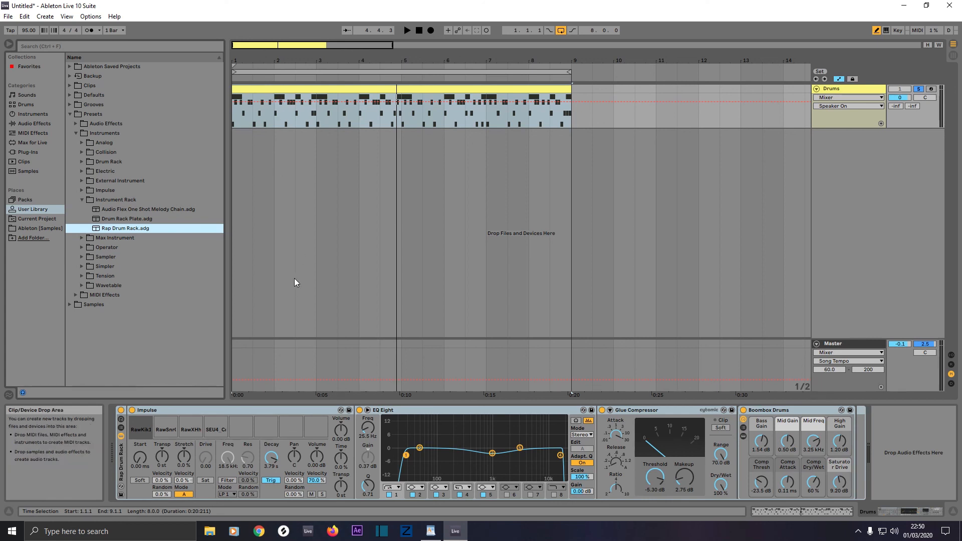
{"action": "key", "text": "space"}
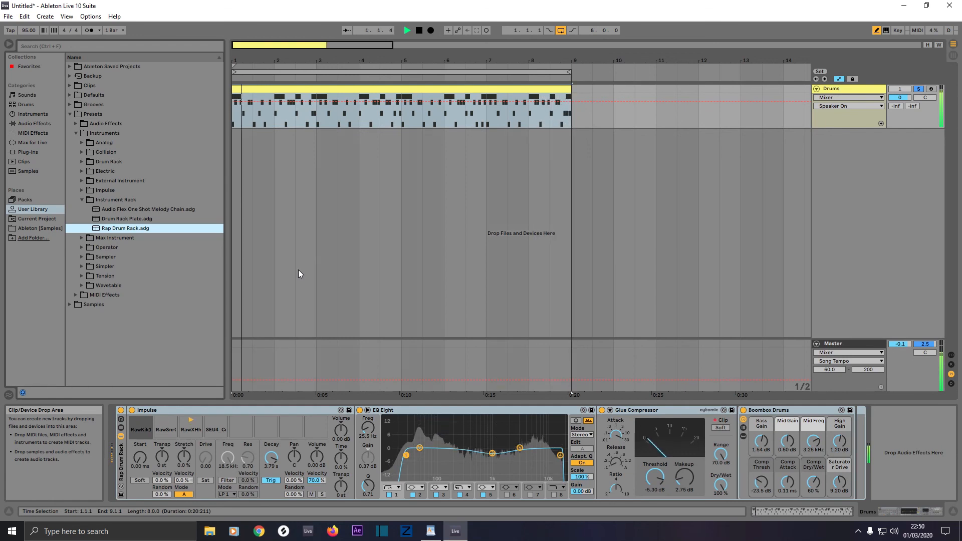
{"action": "key", "text": "space"}
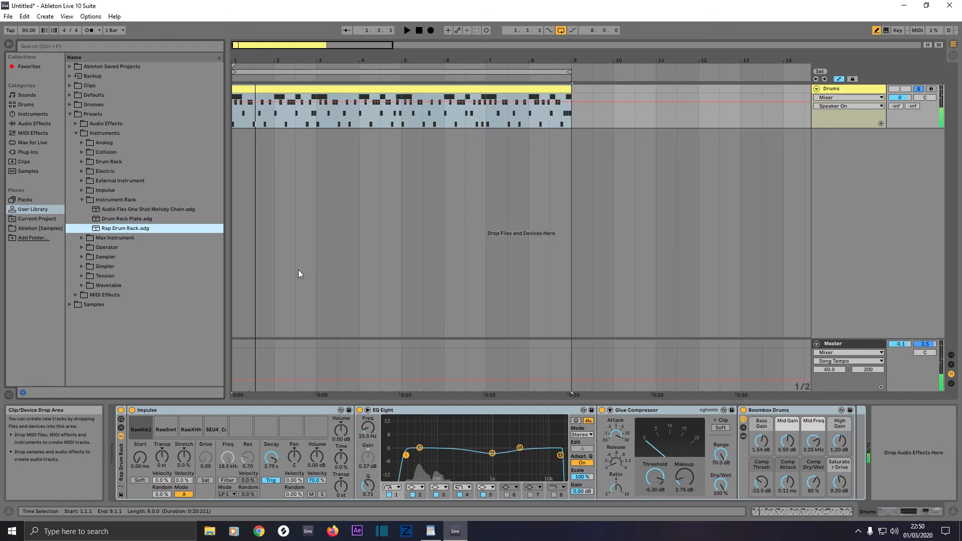